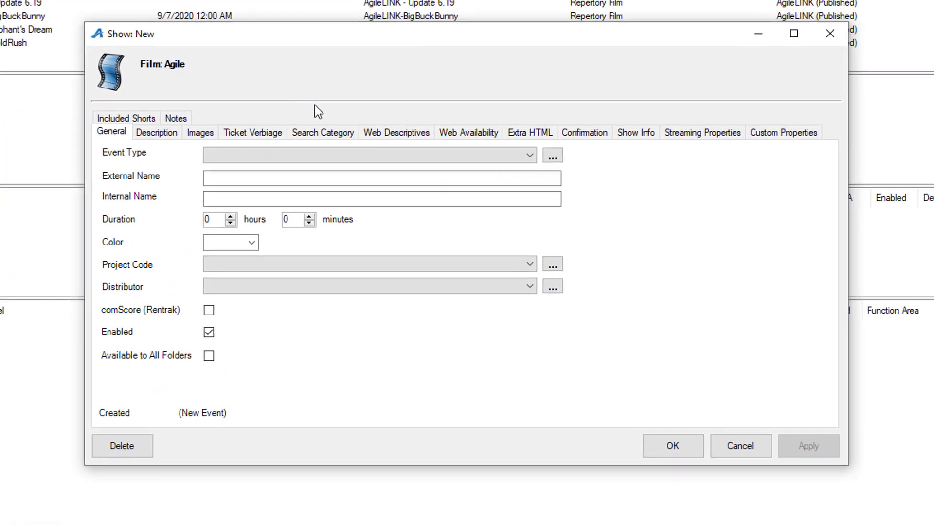
- Set the new show's event type to Streaming and its external name to TEST EVENT B
click(270, 156)
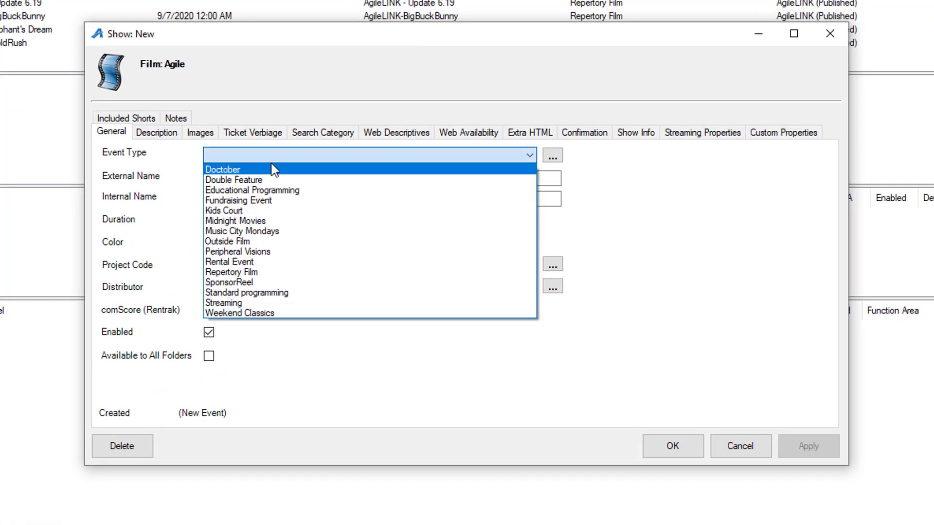
click(270, 301)
click(273, 177)
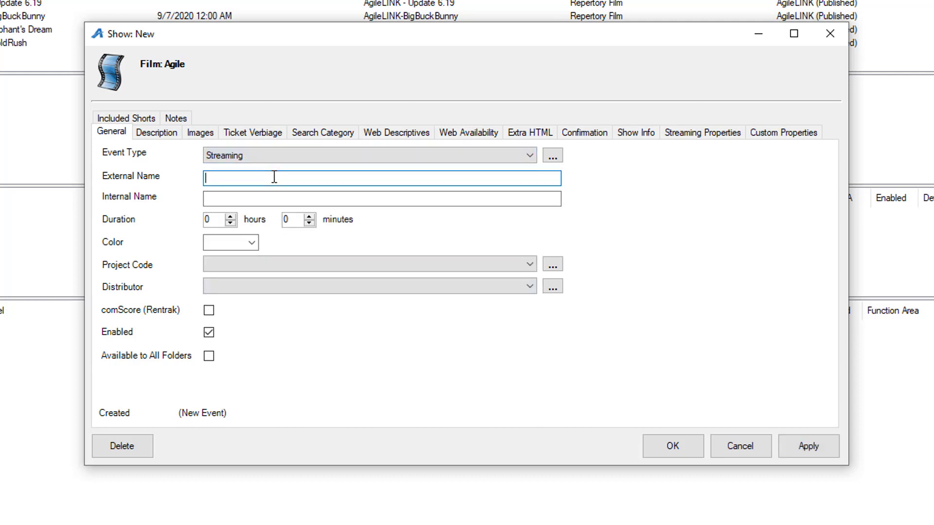
text(TEST EVENT B)
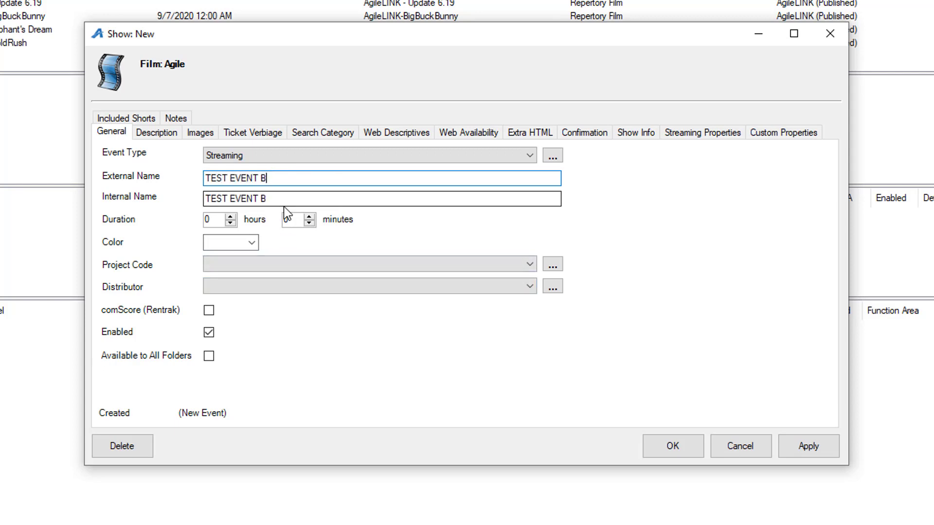
- Set the show's duration to 29 minutes and apply the general settings
click(295, 220)
text(2)
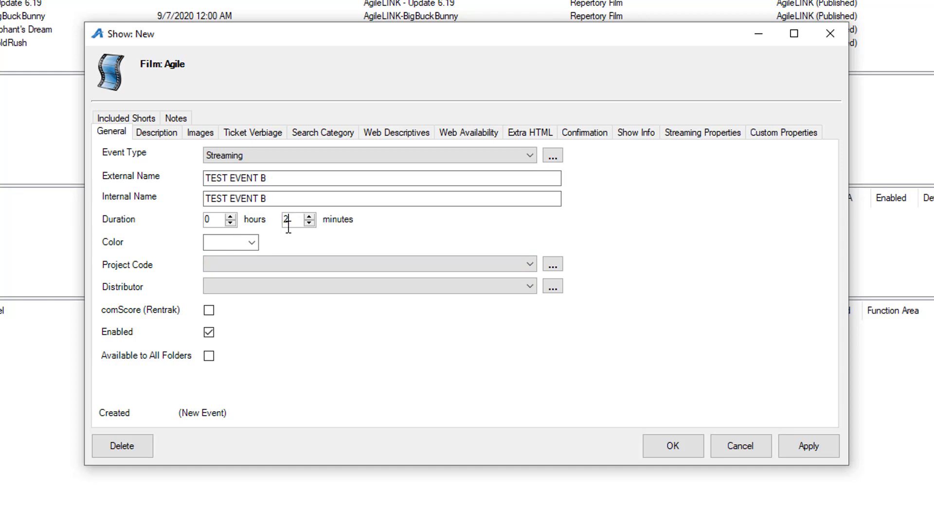
text(9)
click(808, 447)
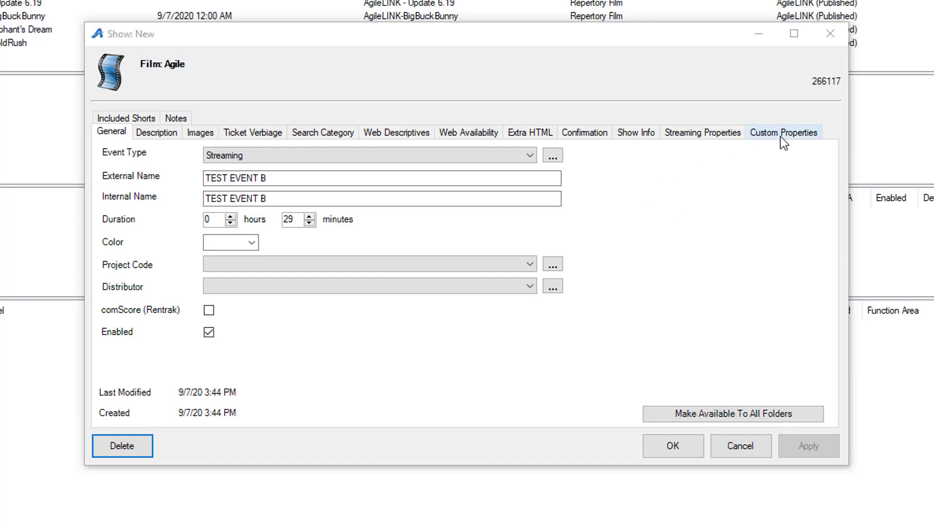
- Set the show's stream type to AgileLINK in its streaming properties
click(696, 134)
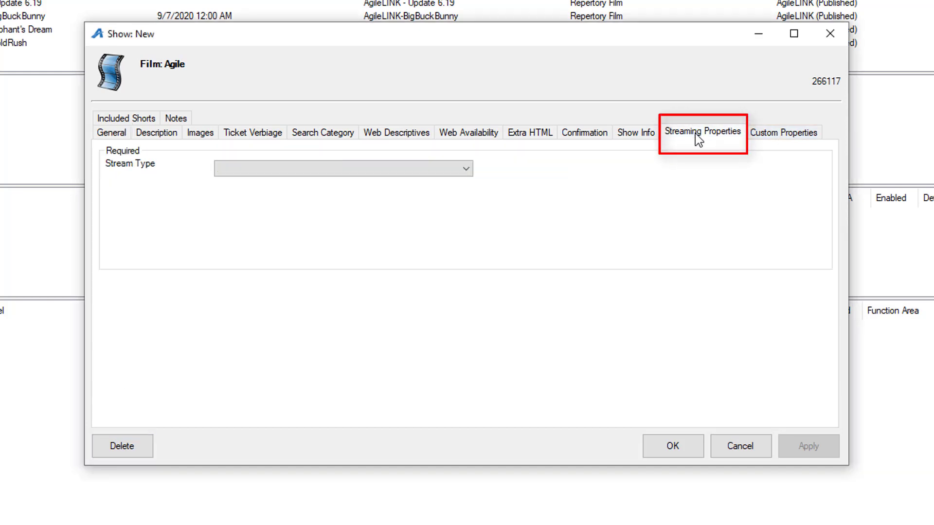
click(461, 173)
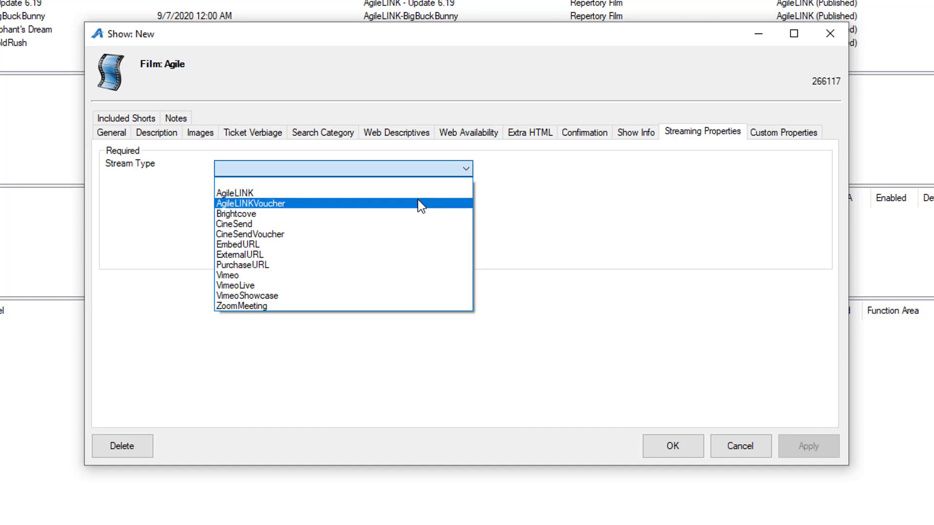
click(389, 193)
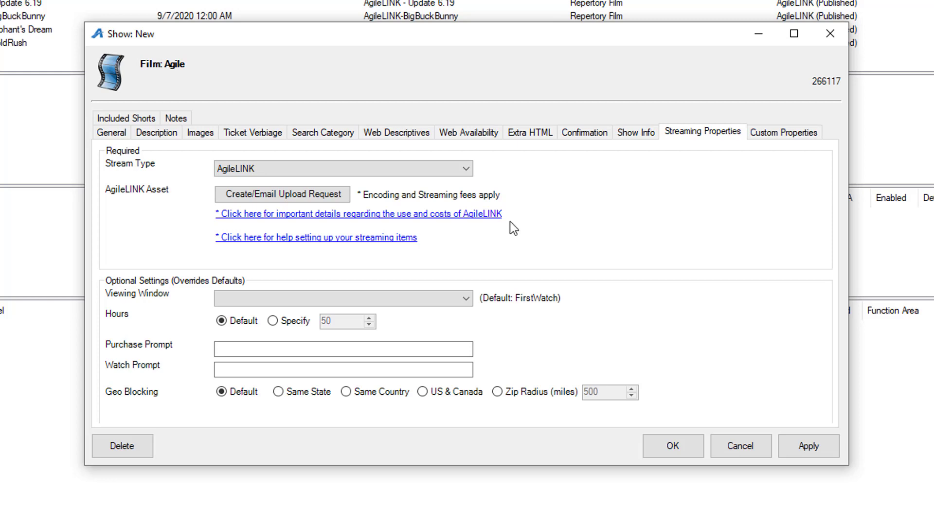
- Create the AgileLINK upload request, email it to the recipient's address, and close the email form
click(295, 192)
drag(933, 141, 594, 6)
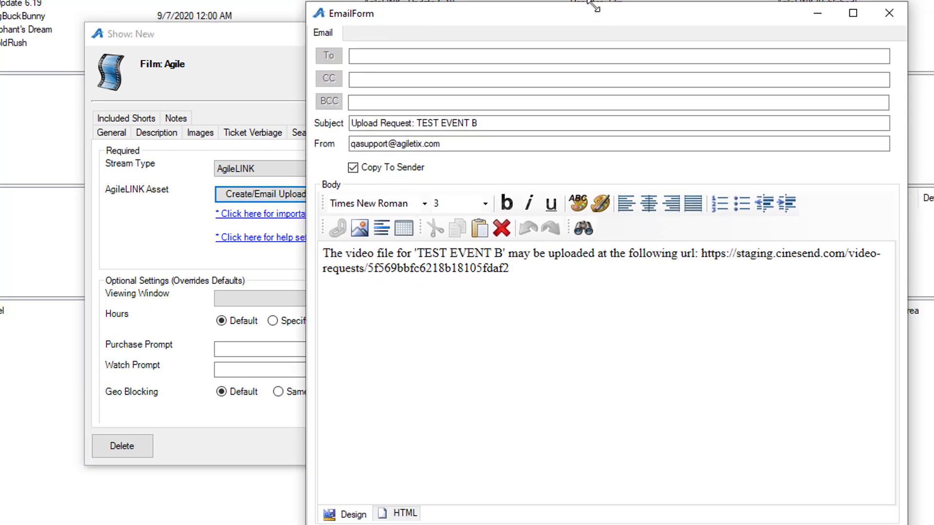
click(435, 55)
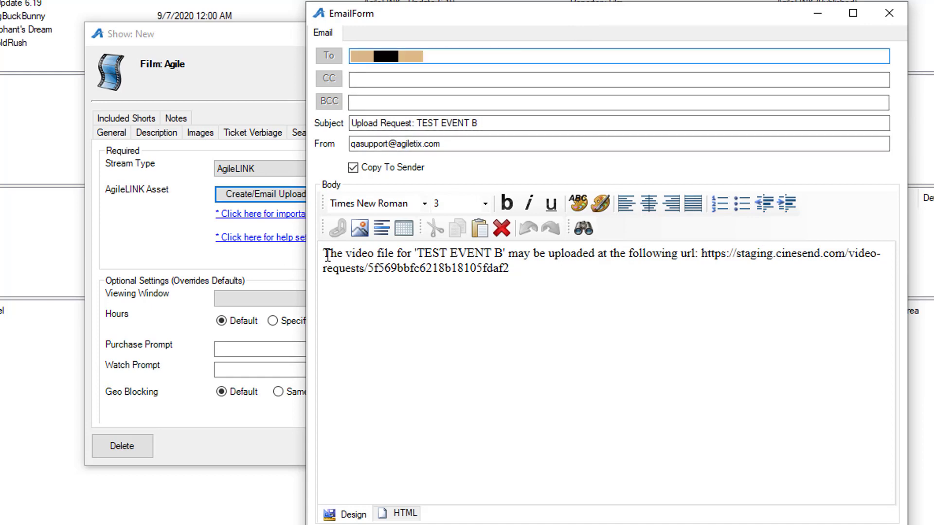
click(328, 254)
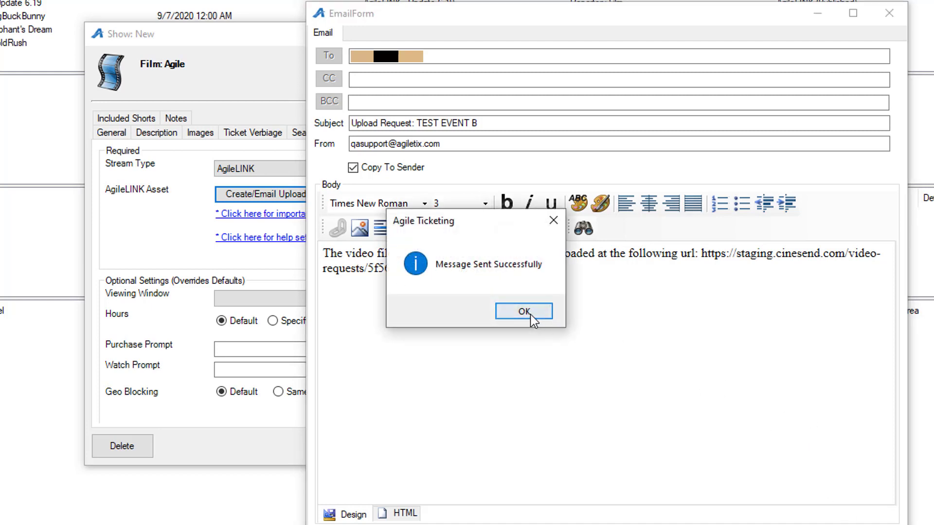
click(528, 314)
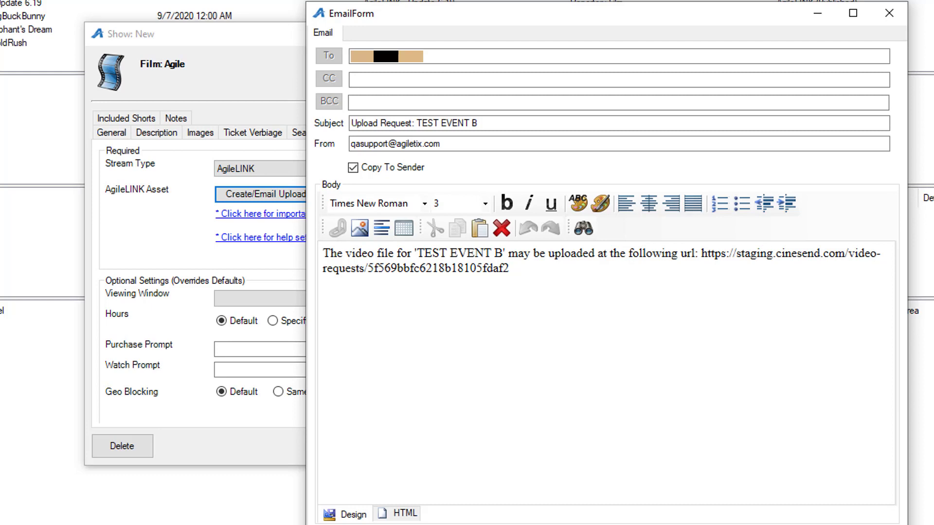
click(604, 524)
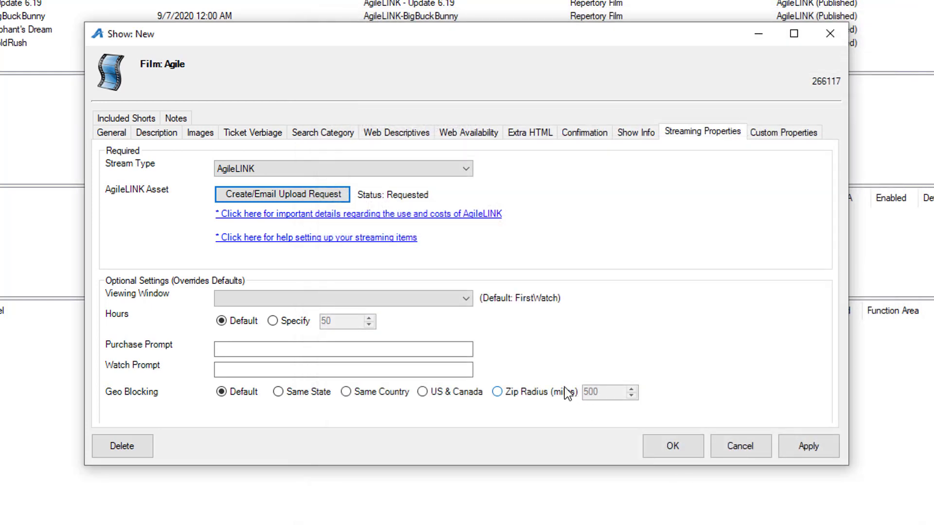
- Set the viewing window to FirstWatch and specify 48 viewing hours
click(389, 301)
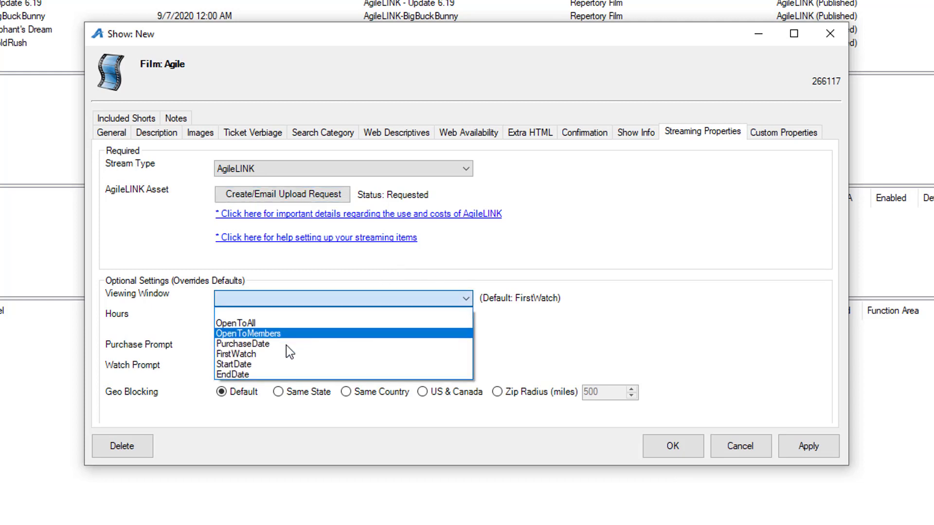
click(276, 354)
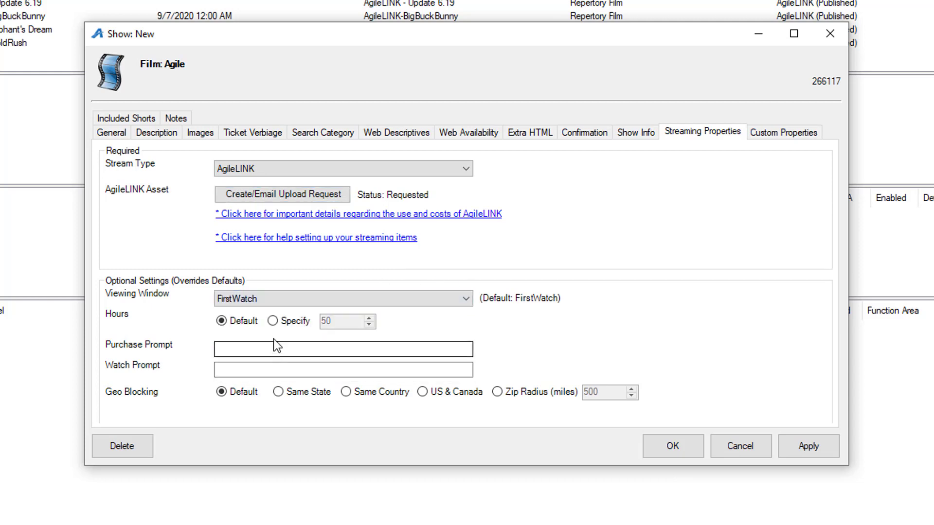
click(284, 321)
click(326, 320)
double_click(325, 320)
text(48)
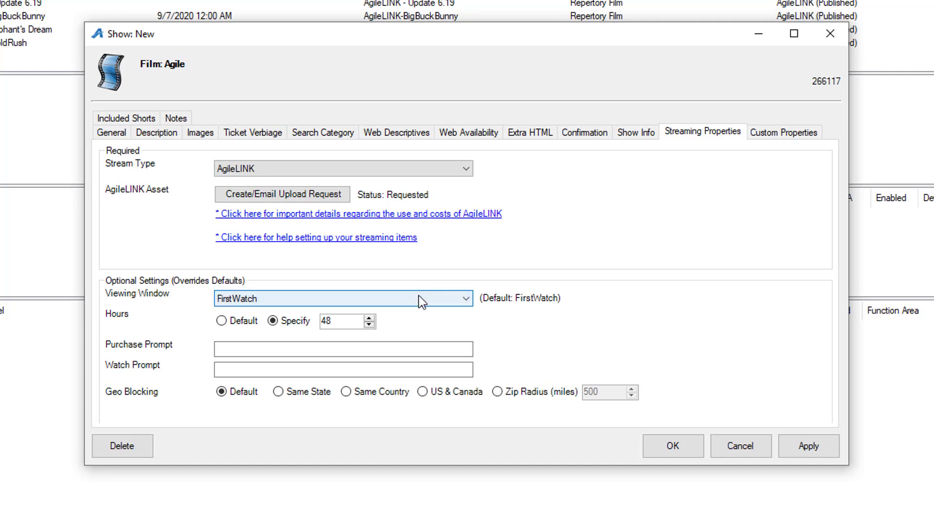
- Set the purchase prompt to "Buy Now" and the watch prompt to "Watch Now"
click(255, 352)
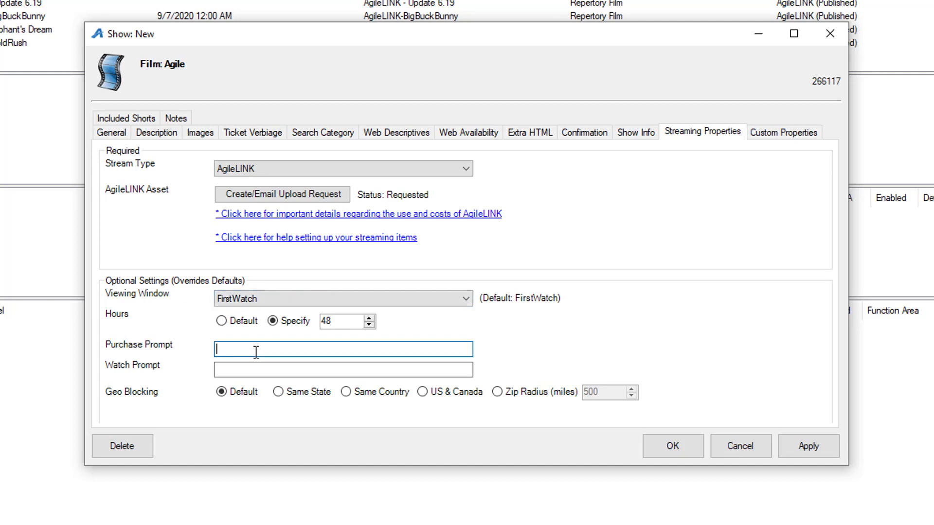
text(Buy Now)
key(Tab)
text(Watch NO)
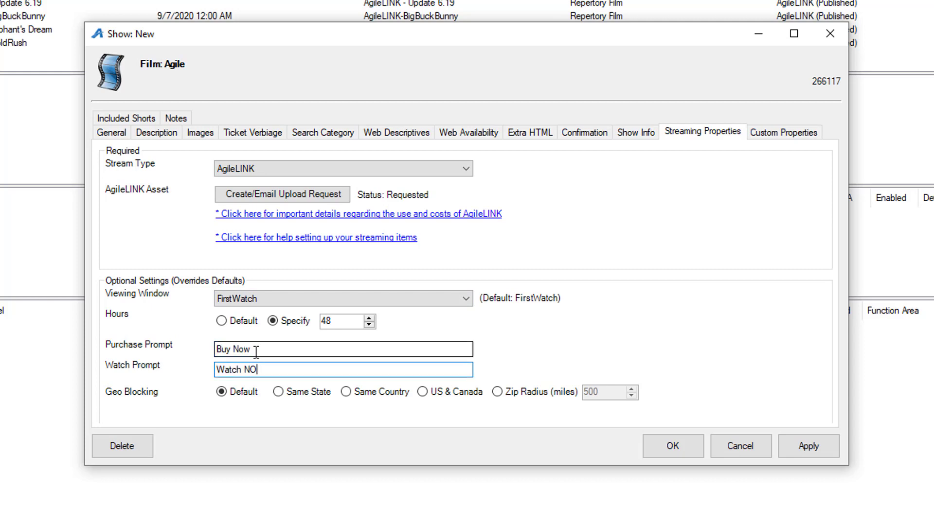
key(BackSpace)
text(ow)
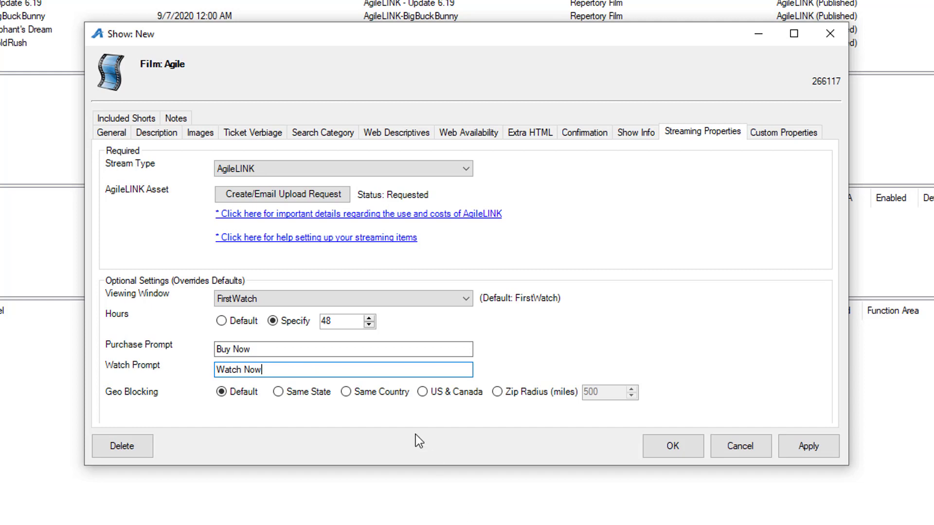
- Restrict geo blocking to US & Canada, then apply the changes and close the show's properties
click(422, 393)
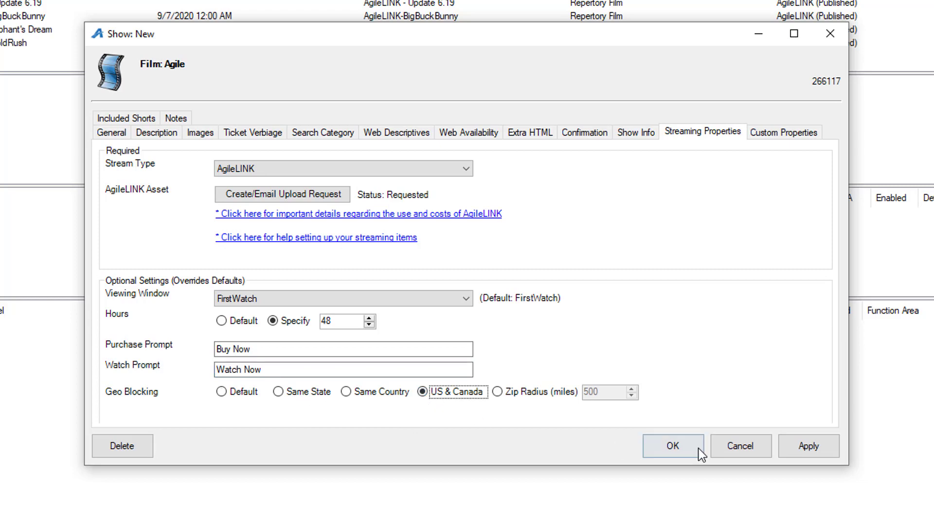
click(811, 450)
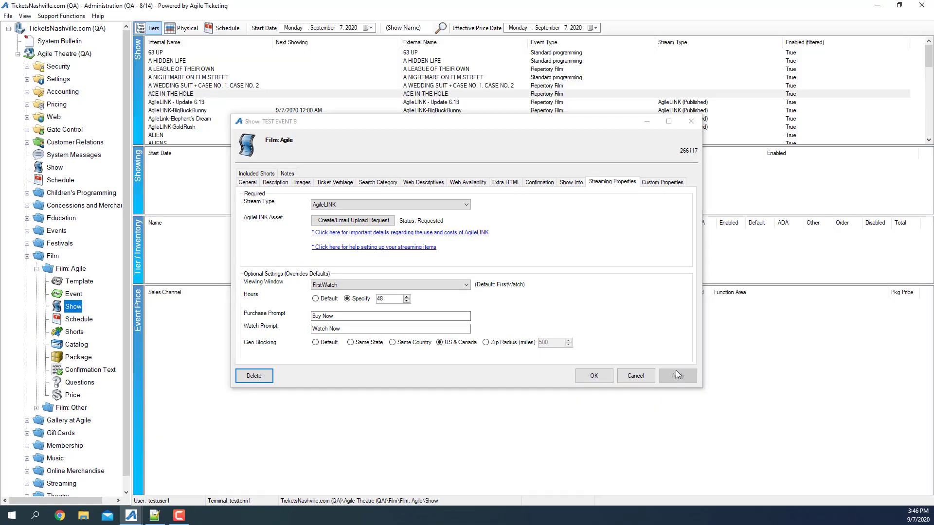
click(592, 376)
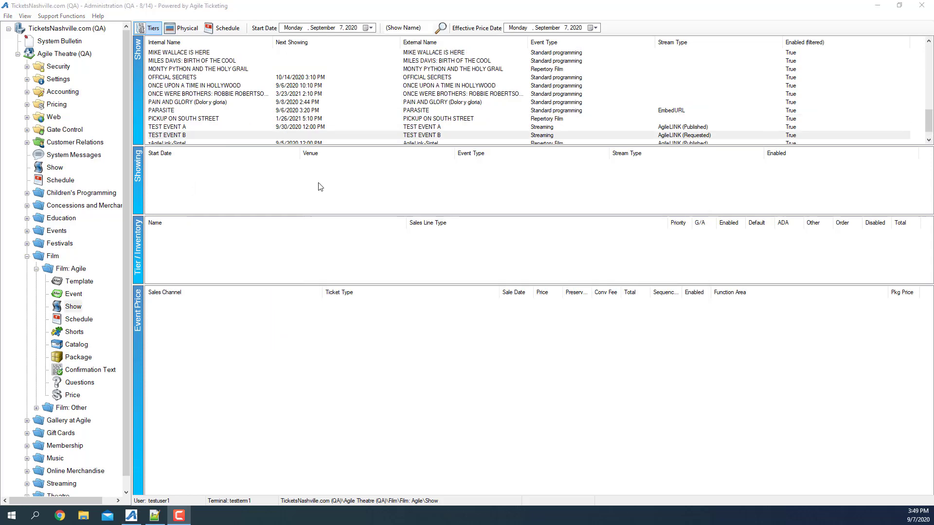
- Start a new showing for TEST EVENT B on September 30, 2020 with a duration of 756 hours and 0 minutes
right_click(293, 177)
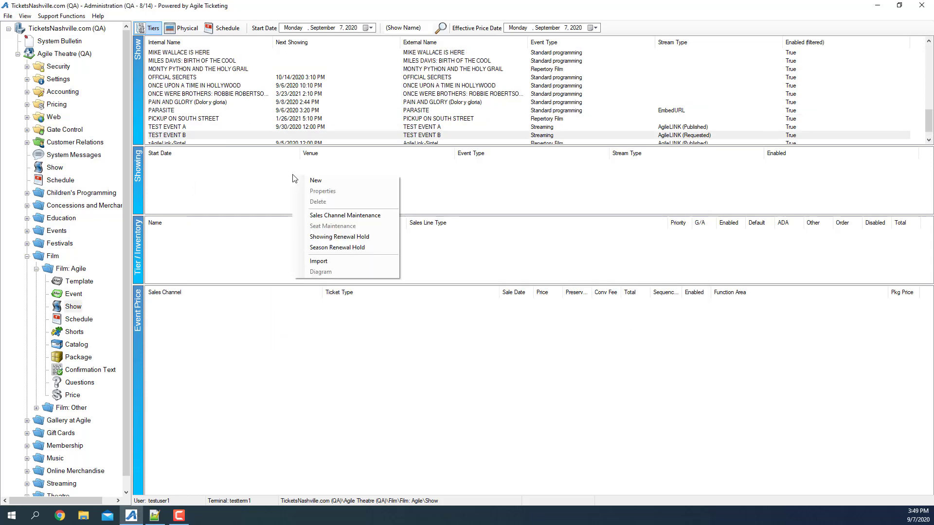
click(315, 180)
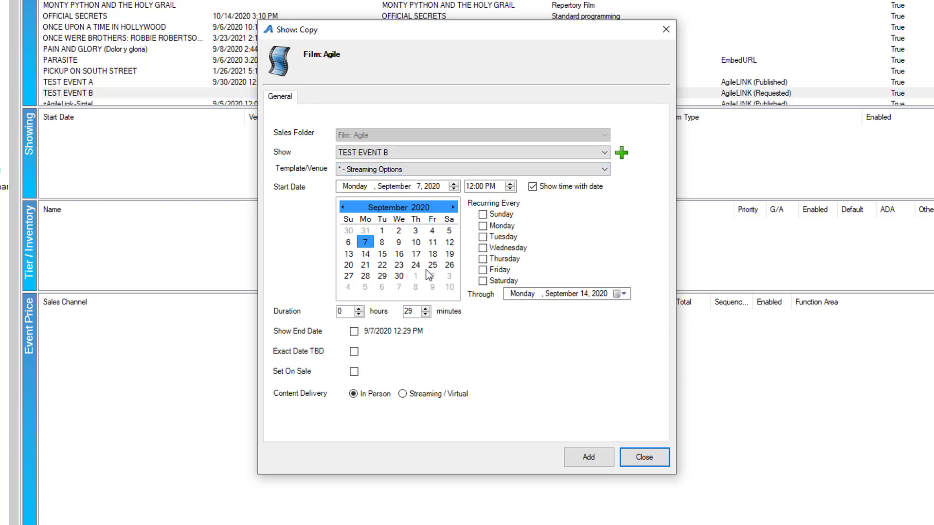
click(401, 277)
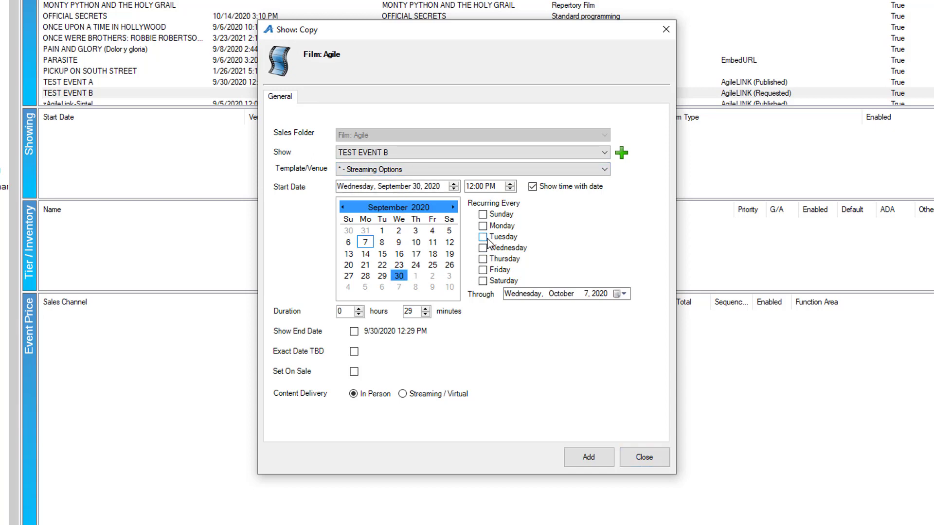
drag(347, 314, 315, 313)
text(756)
- Set the showing on sale with Streaming / Virtual content delivery and add it
click(354, 372)
click(402, 395)
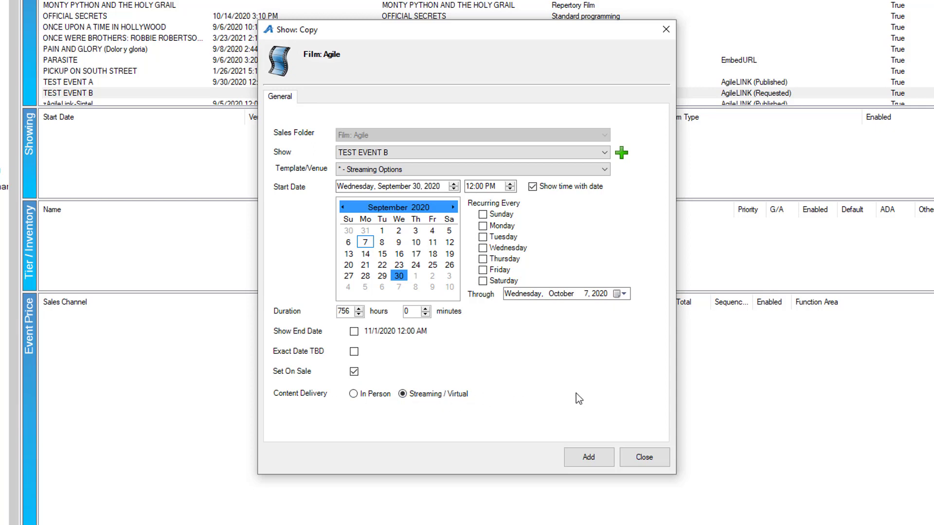
click(612, 459)
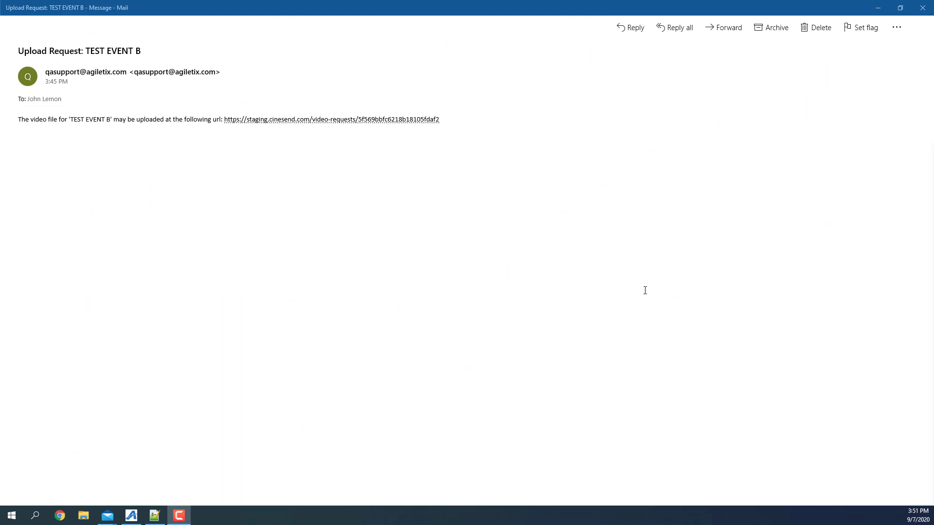
- Open the upload link in the TEST EVENT B request email, submit the BigBuckBunny video file, and review the optional trailer, thumbnail and asset details
click(358, 126)
click(358, 120)
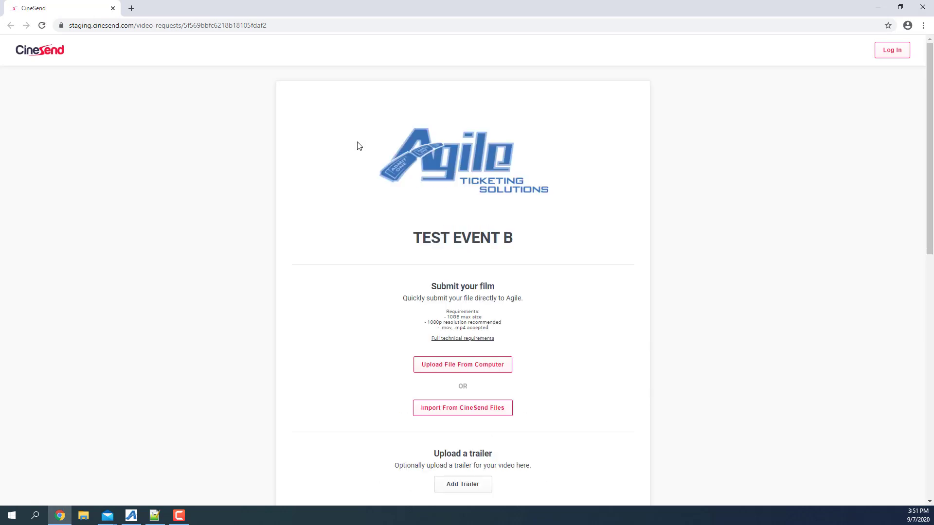
click(474, 362)
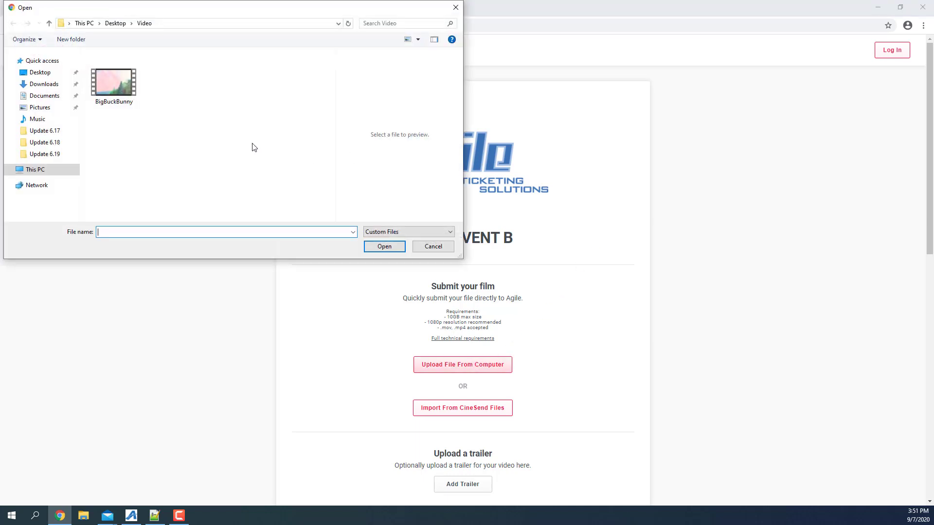
double_click(108, 92)
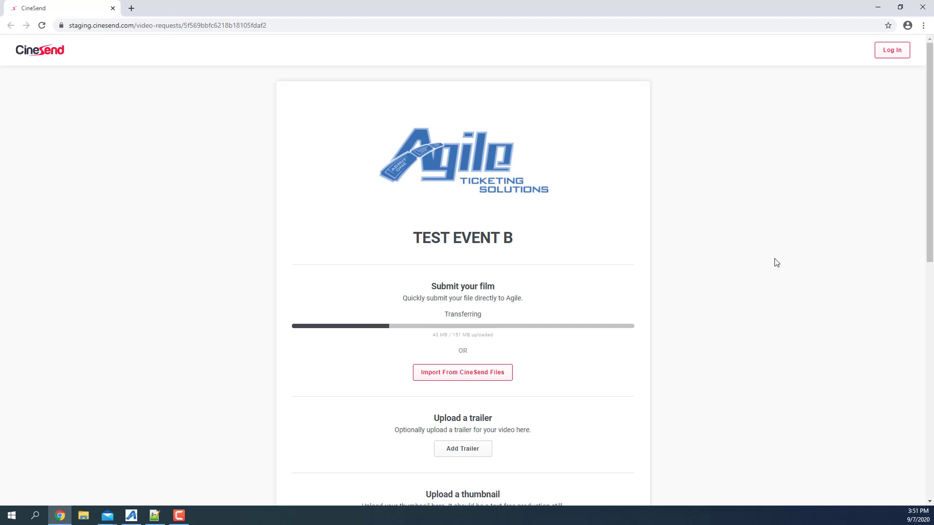
scroll(776, 262, down, 2)
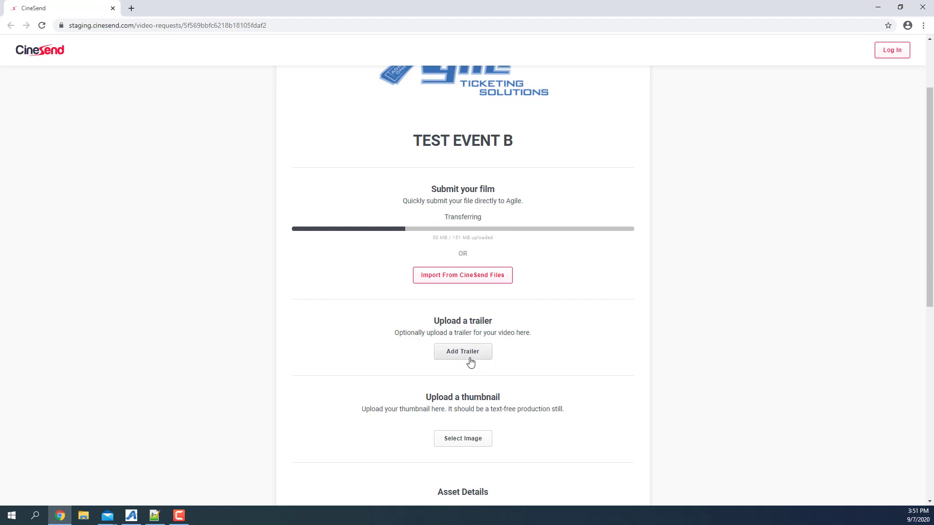
scroll(621, 355, down, 4)
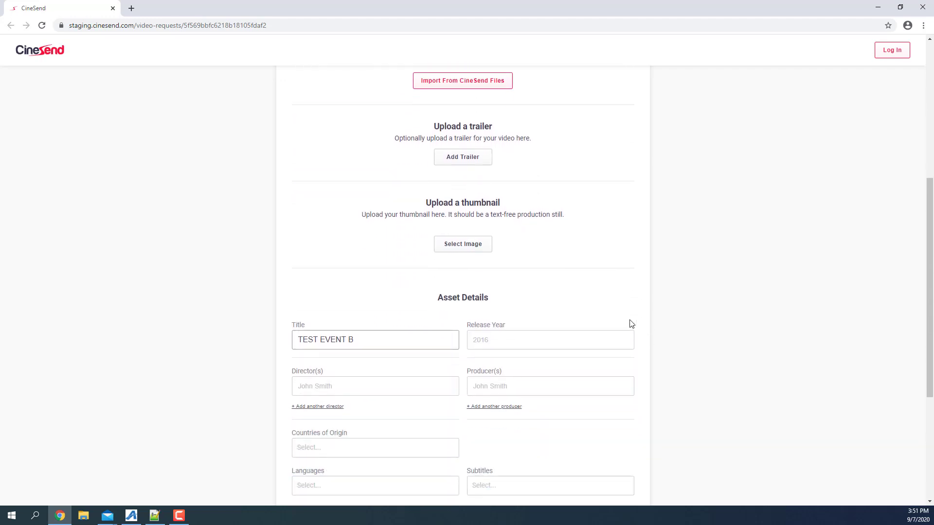
scroll(632, 369, down, 2)
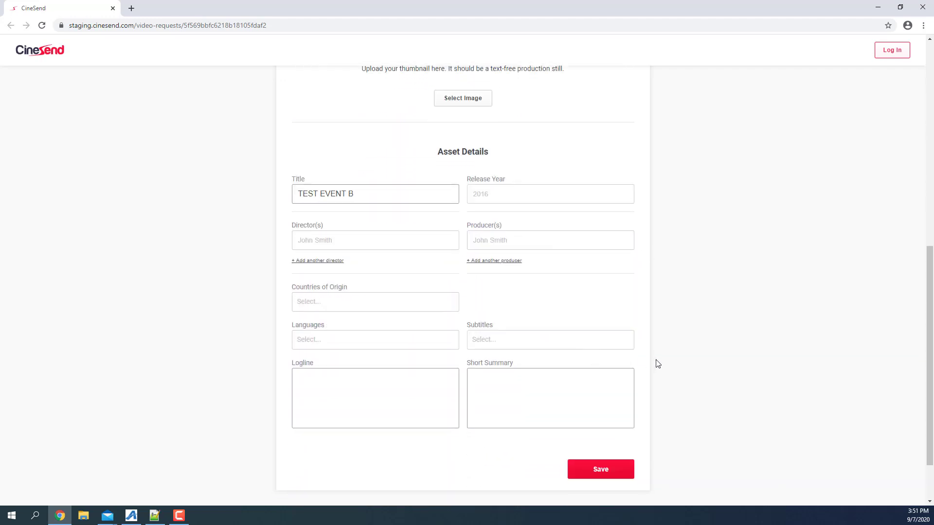
scroll(667, 423, up, 8)
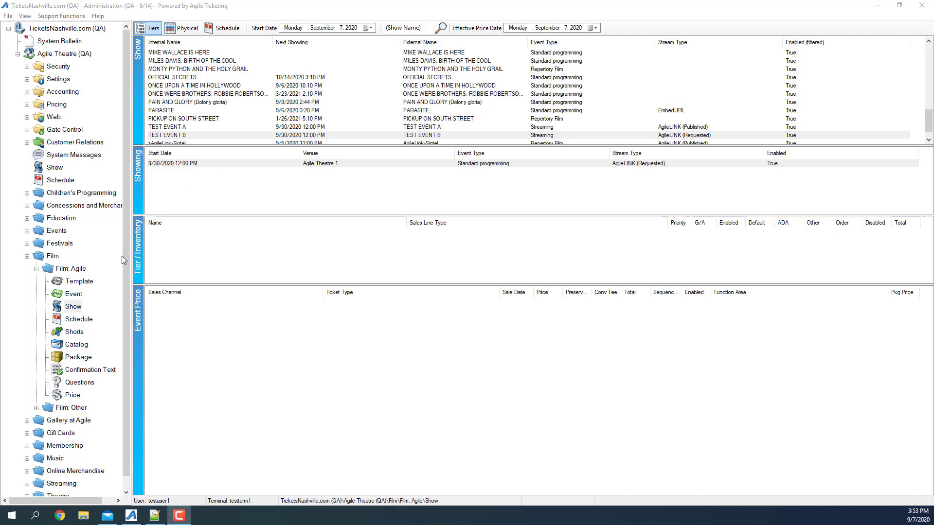
- Switch back to Agile Ticketing Administration and refresh the Film: Agile show list to check TEST EVENT B's stream status
click(68, 304)
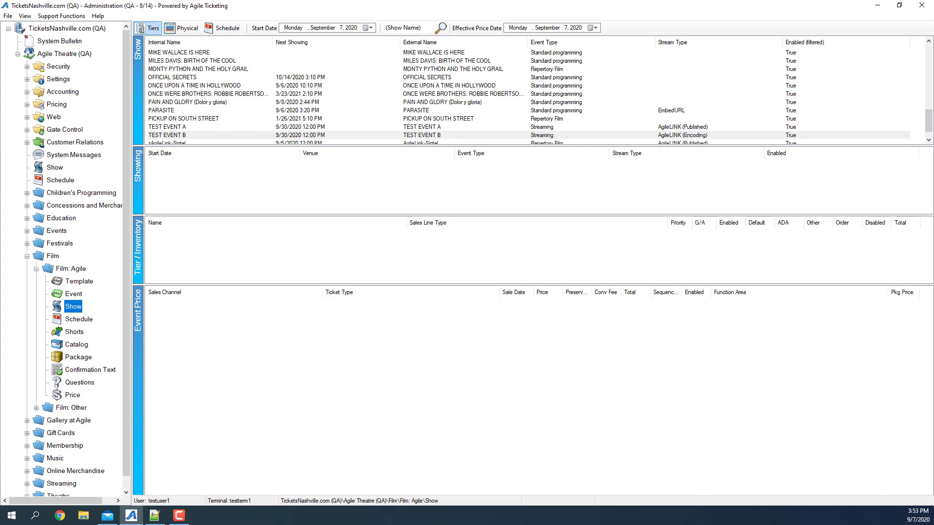
- Open the TEST EVENT B show's properties and add the Agile Commercial short to its included shorts
right_click(670, 139)
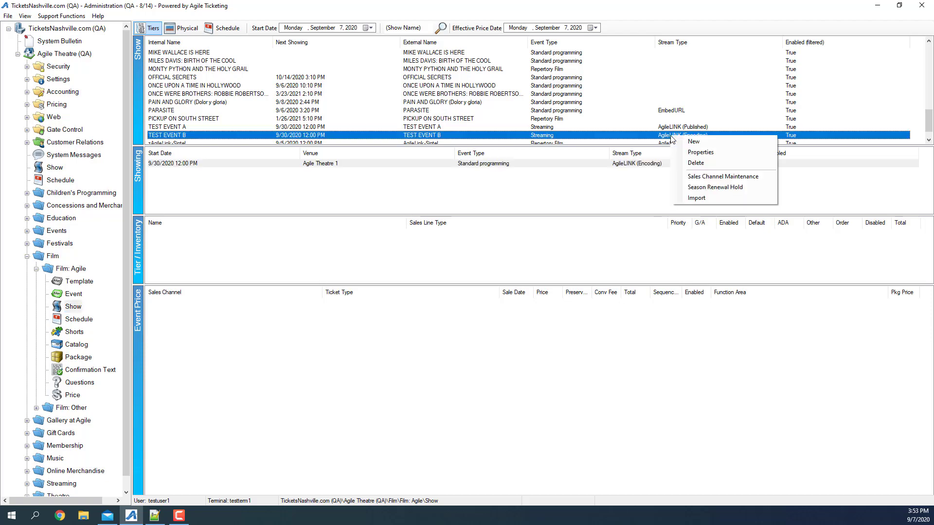
click(759, 146)
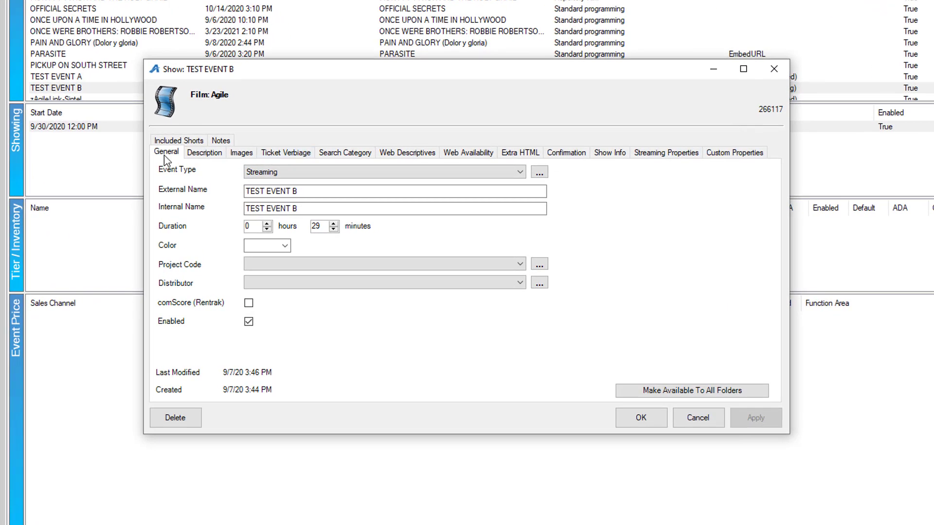
click(178, 140)
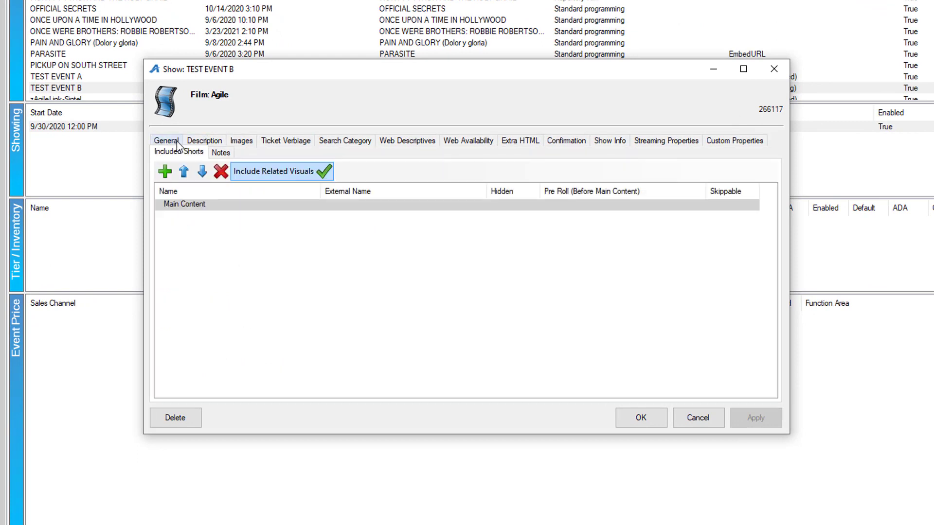
click(164, 173)
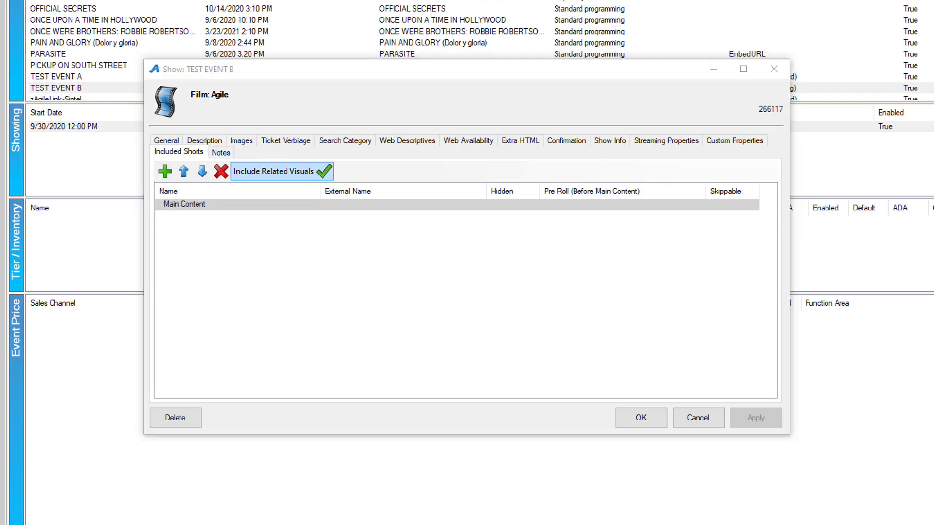
drag(773, 154, 731, 97)
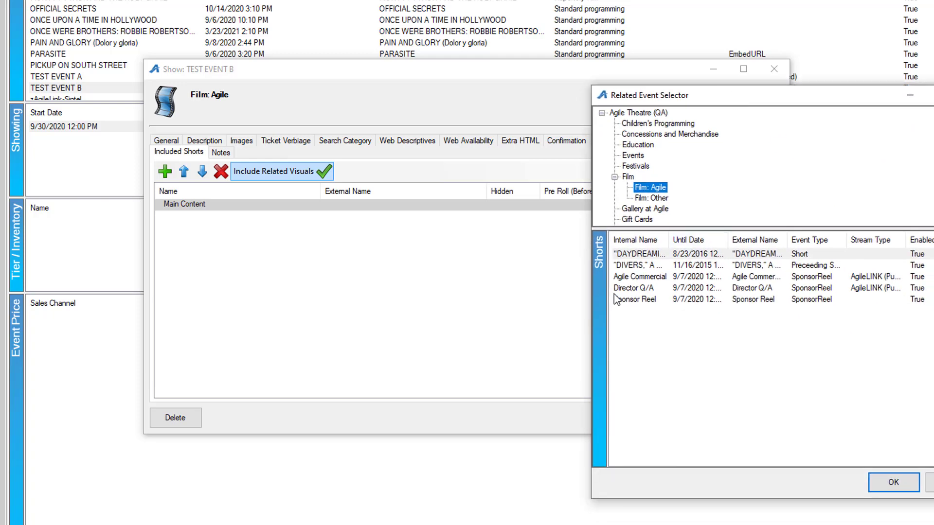
click(640, 277)
click(893, 482)
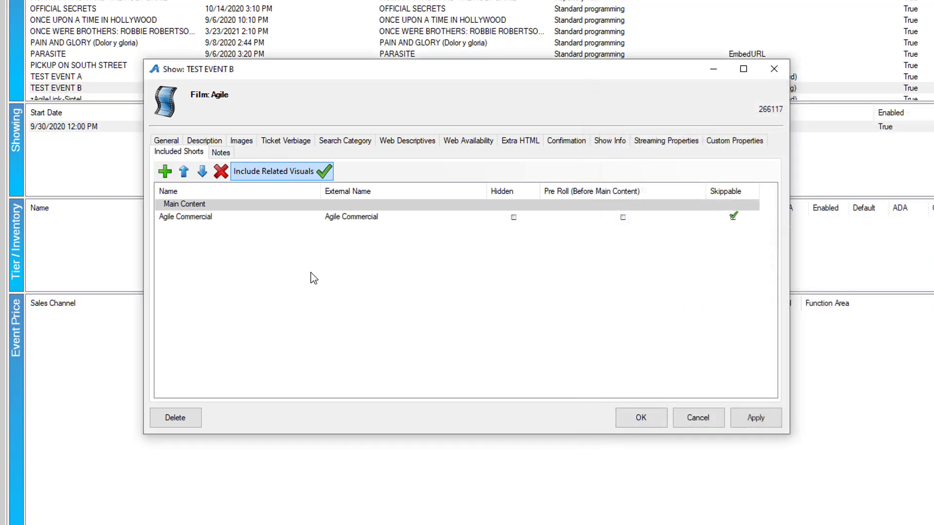
- Add the Sponsor Reel and Director Q/A shorts to TEST EVENT B's included shorts
click(165, 171)
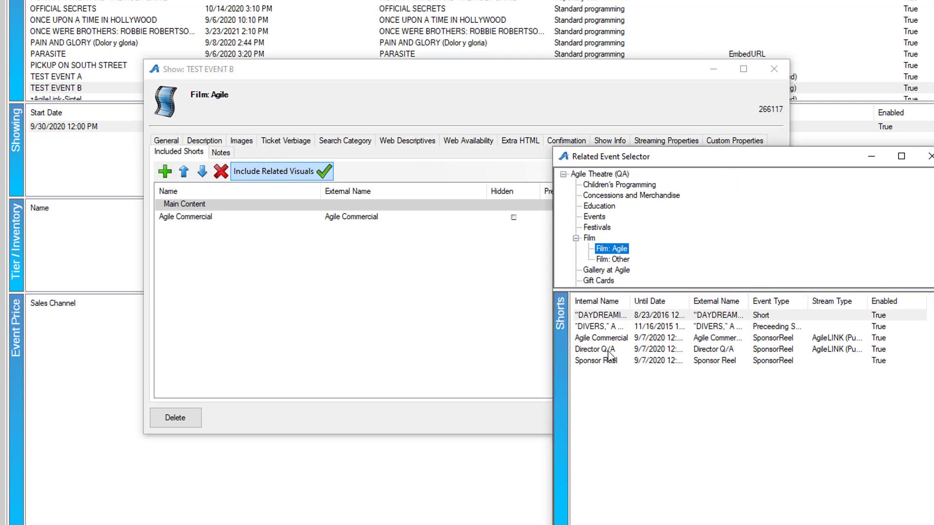
click(601, 360)
click(833, 524)
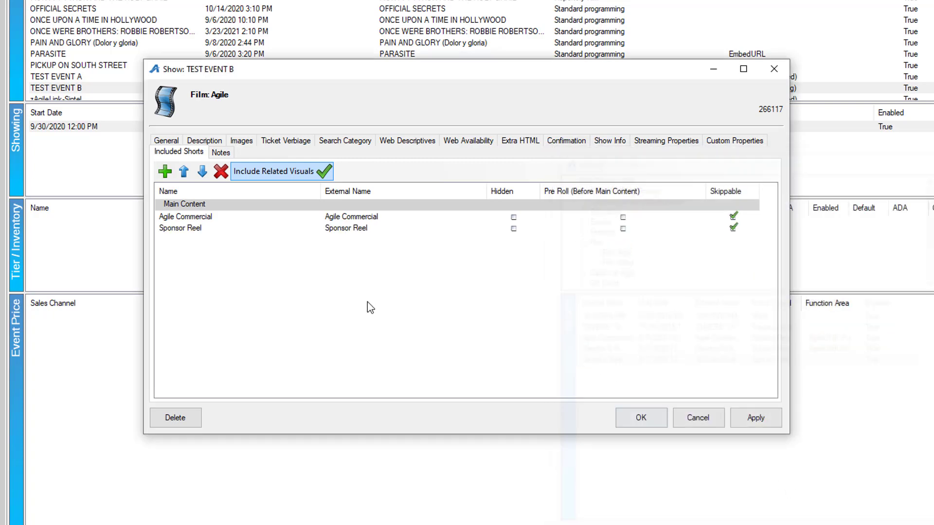
click(165, 172)
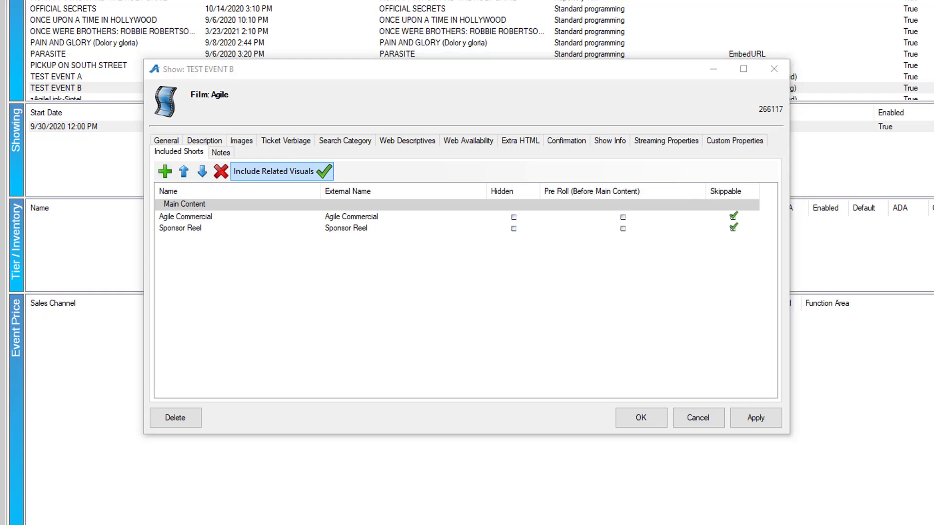
click(678, 380)
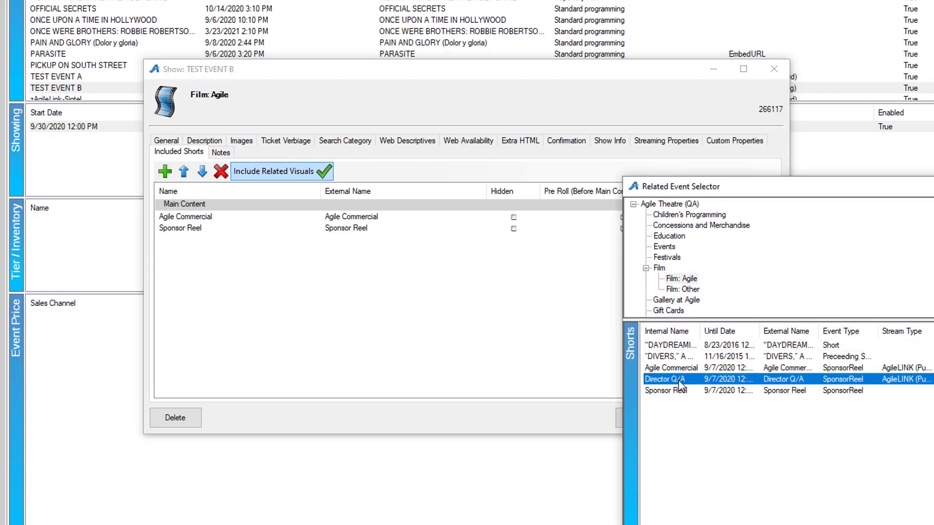
click(917, 524)
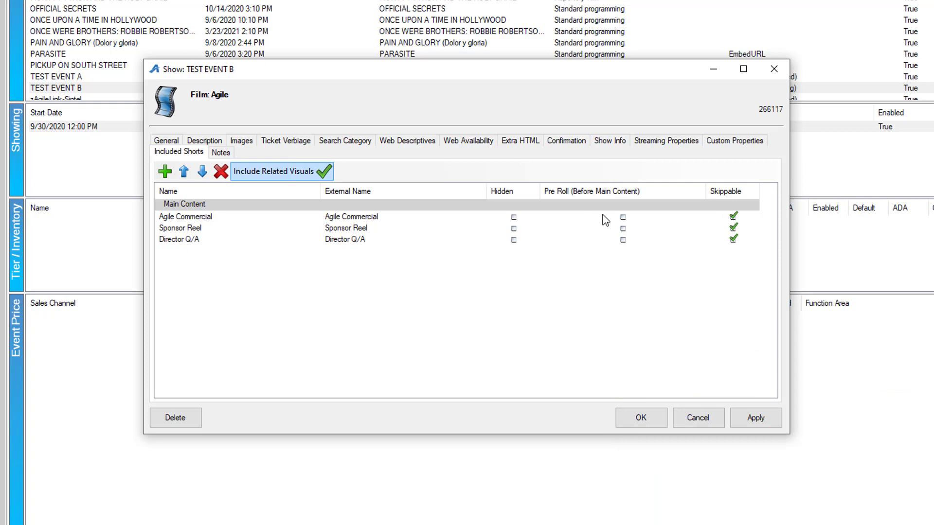
- Set Agile Commercial and Sponsor Reel as hidden pre-roll content, and make Agile Commercial skippable
click(623, 217)
click(623, 228)
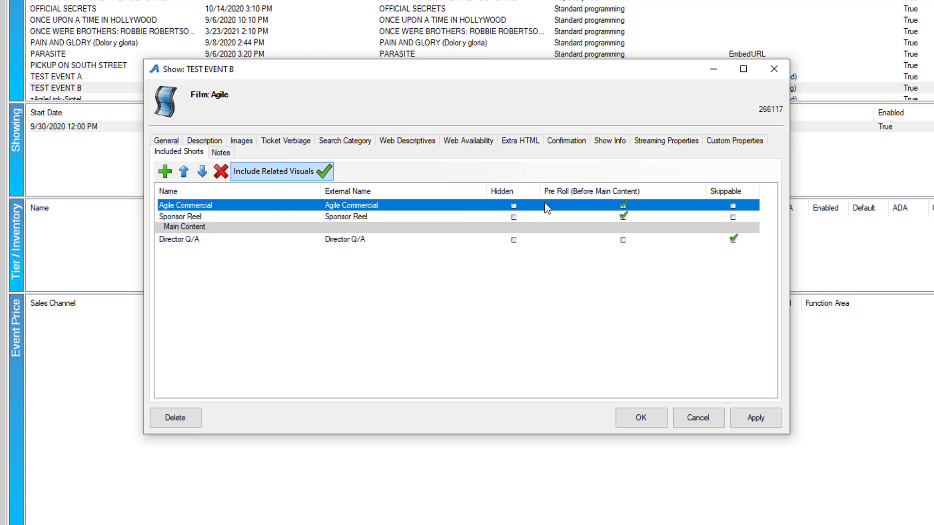
click(734, 206)
click(514, 206)
click(513, 217)
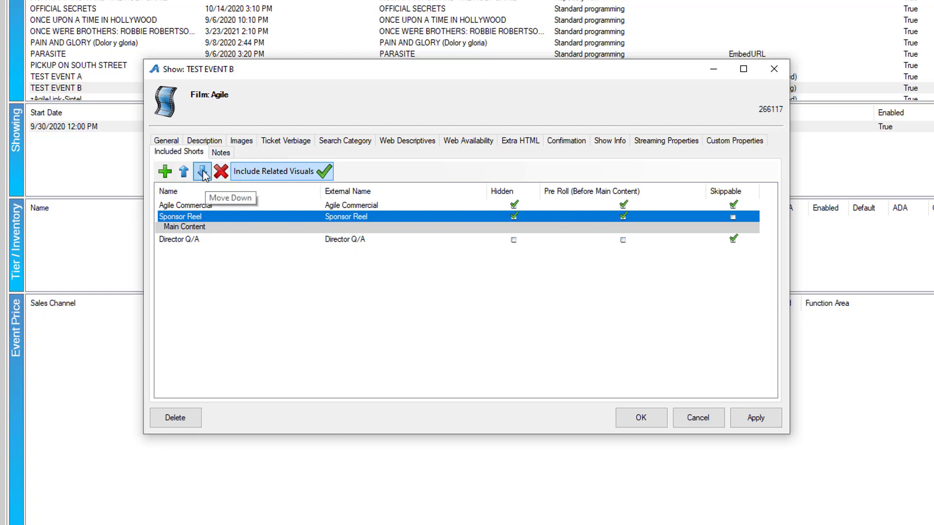
- Try Sponsor Reel ahead of Agile Commercial, return it to second place, and save the show's properties
click(185, 174)
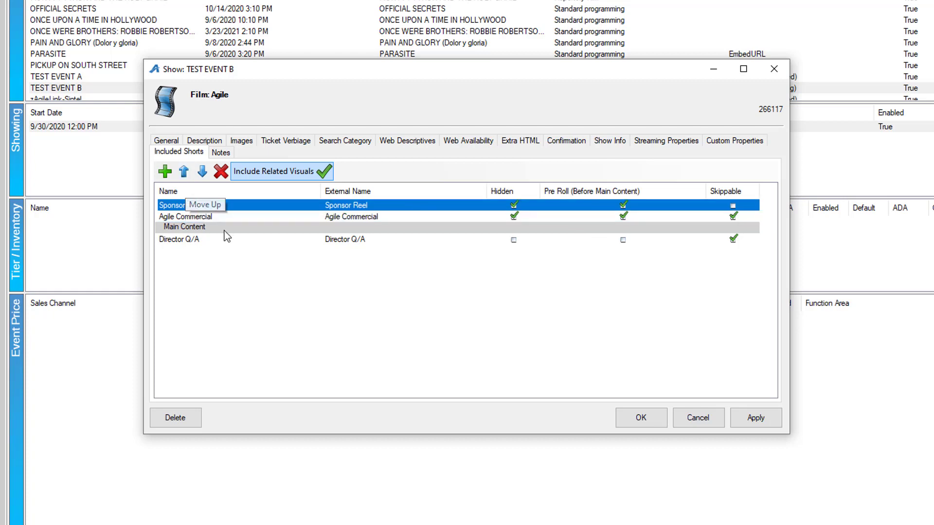
click(202, 173)
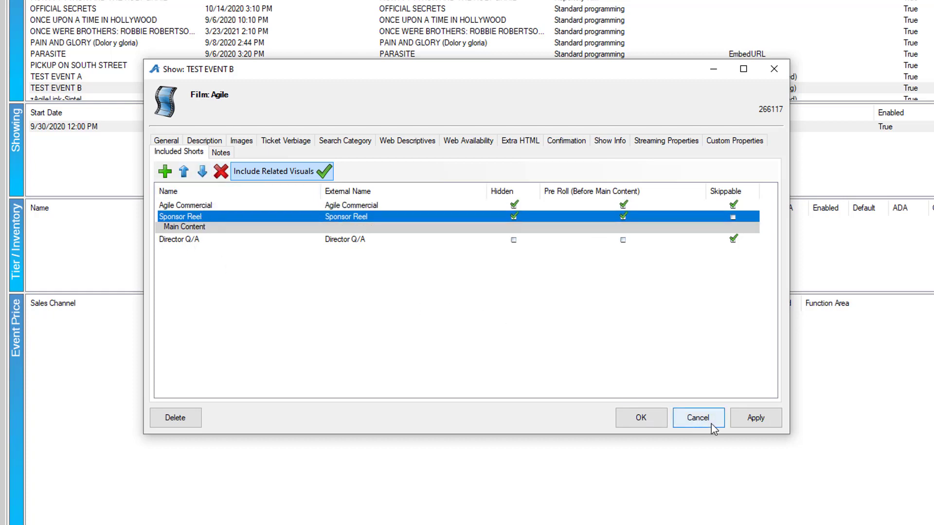
click(756, 419)
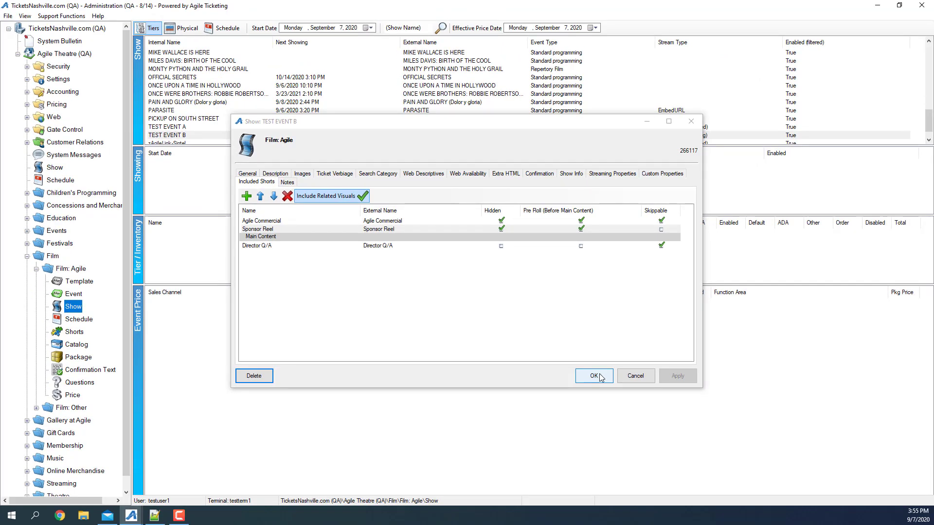
click(594, 376)
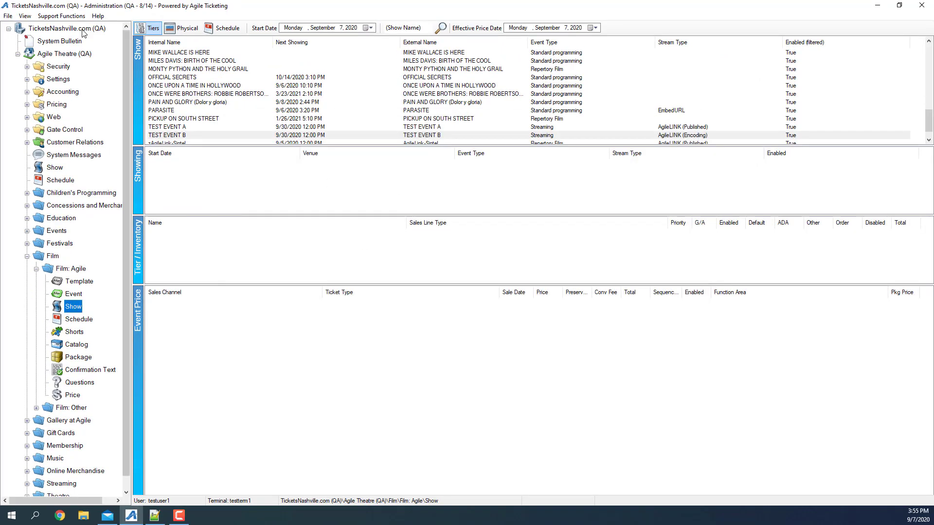
- Switch to the Agile Web Portal in the browser and open its list of shows
click(68, 16)
click(71, 29)
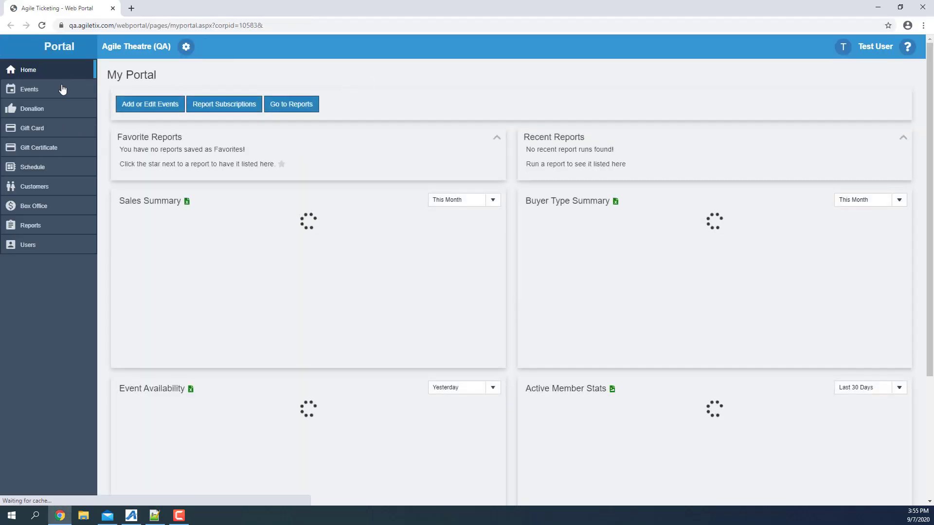
click(32, 92)
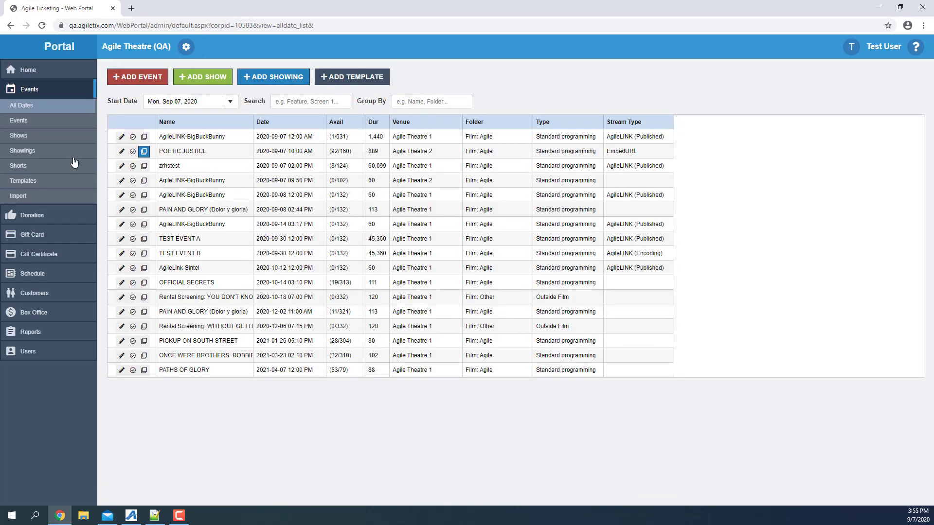
click(30, 136)
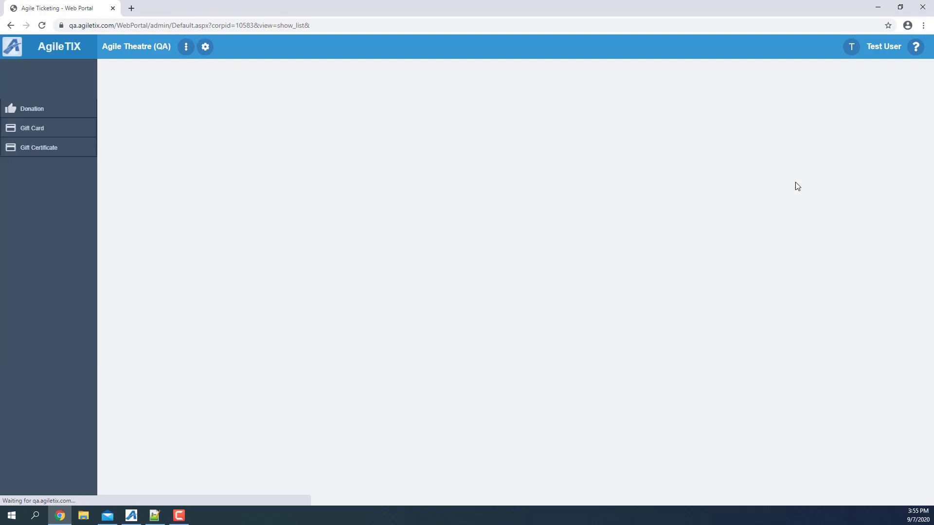
- Search the shows for "test", open TEST EVENT B for editing, and review its streaming properties and included shorts
scroll(491, 196, down, 20)
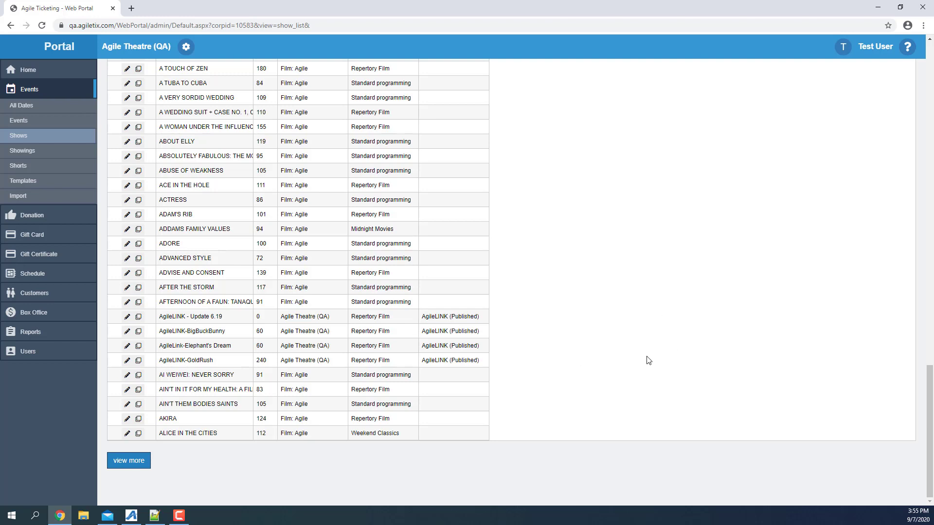
middle_click(204, 341)
scroll(204, 341, up, 10)
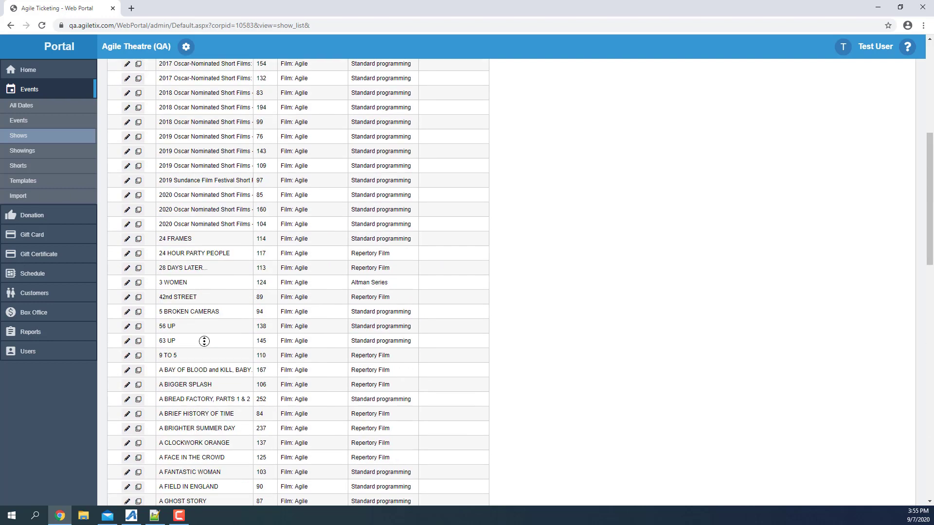
scroll(220, 263, up, 8)
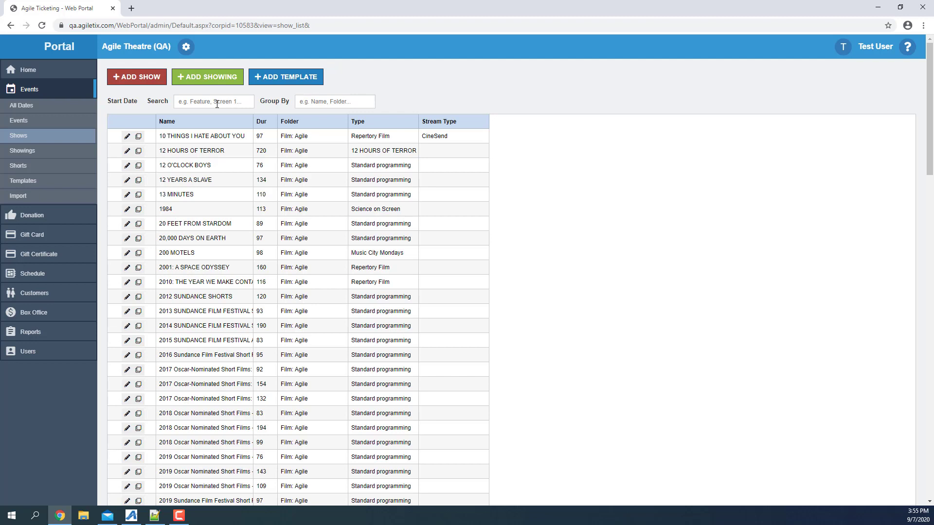
text(test)
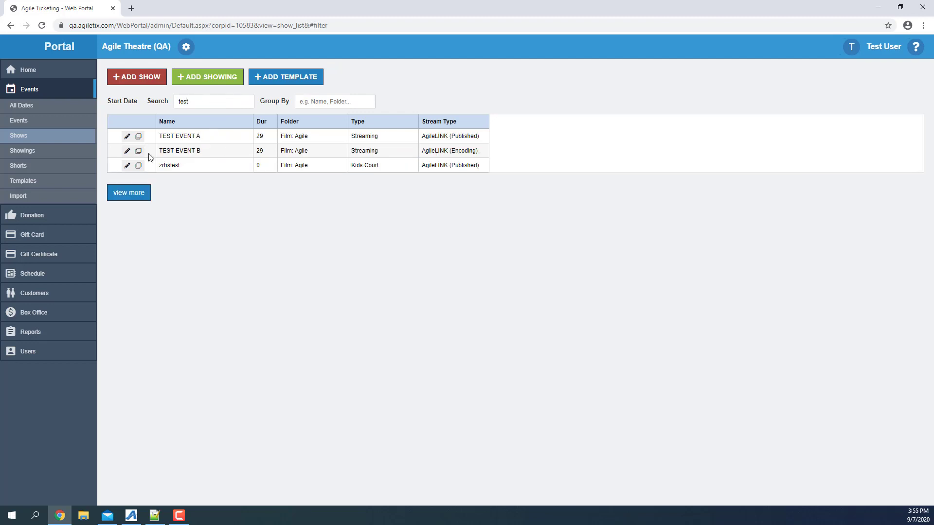
click(127, 152)
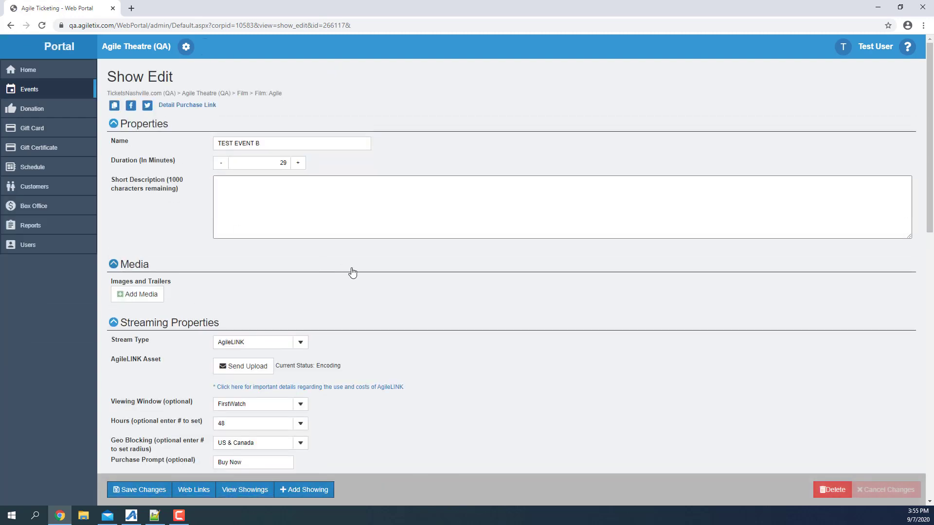
scroll(360, 275, down, 4)
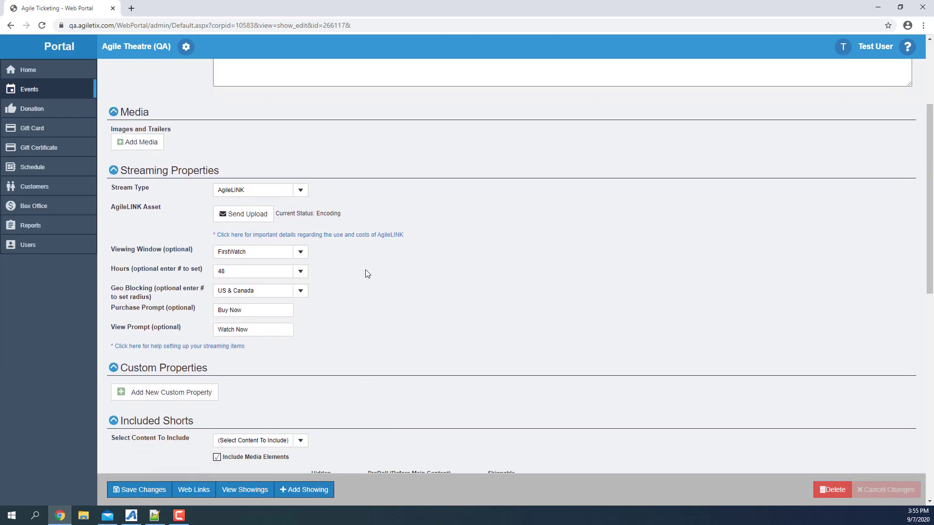
scroll(400, 271, down, 1)
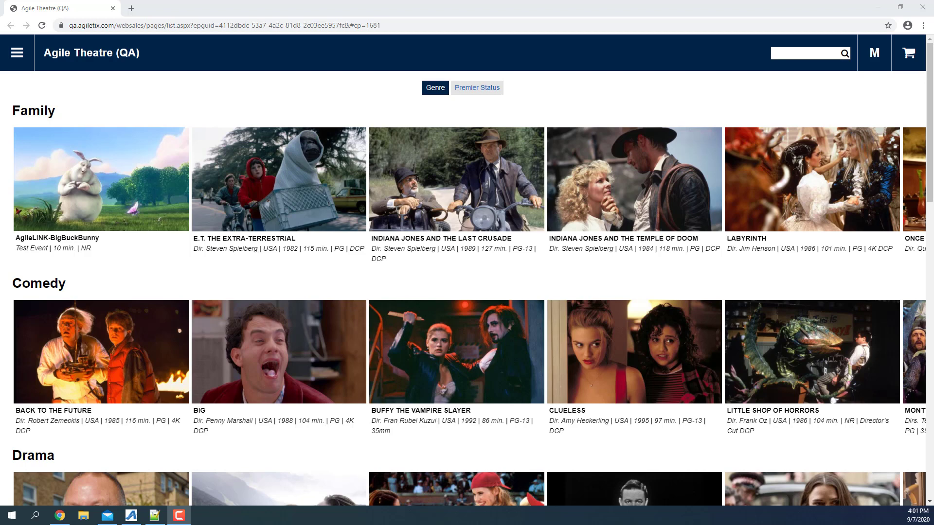
- Compare the Agile Theatre page's Premier Status and Genre categories, browse the Family row, and view AgileLINK-BigBuckBunny
click(471, 96)
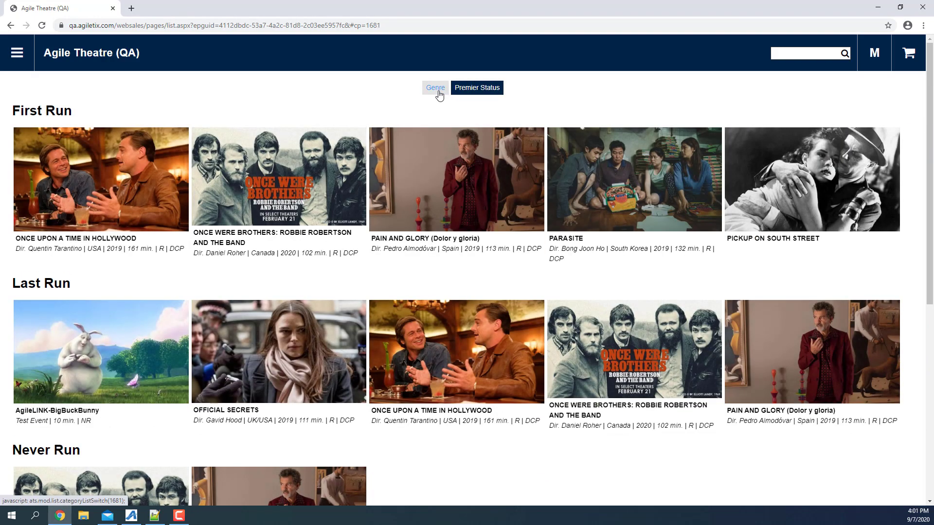
click(439, 95)
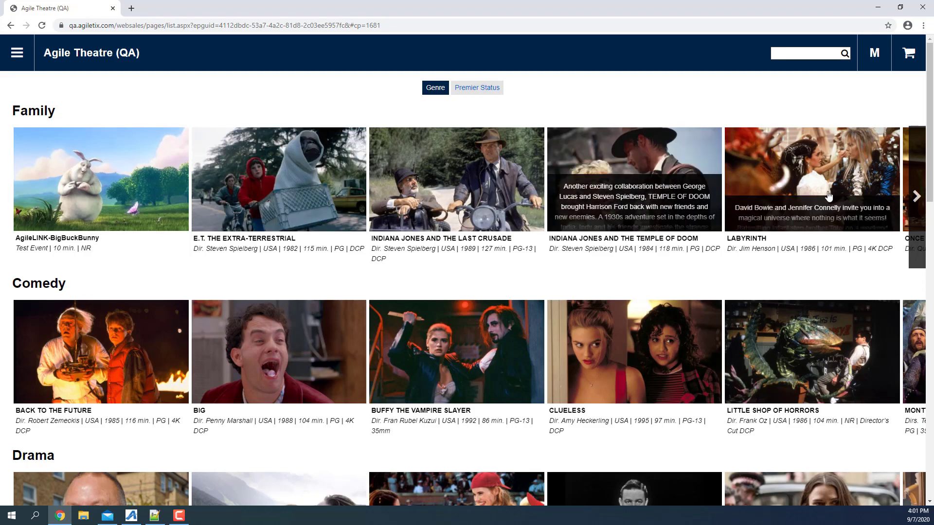
click(917, 196)
click(917, 195)
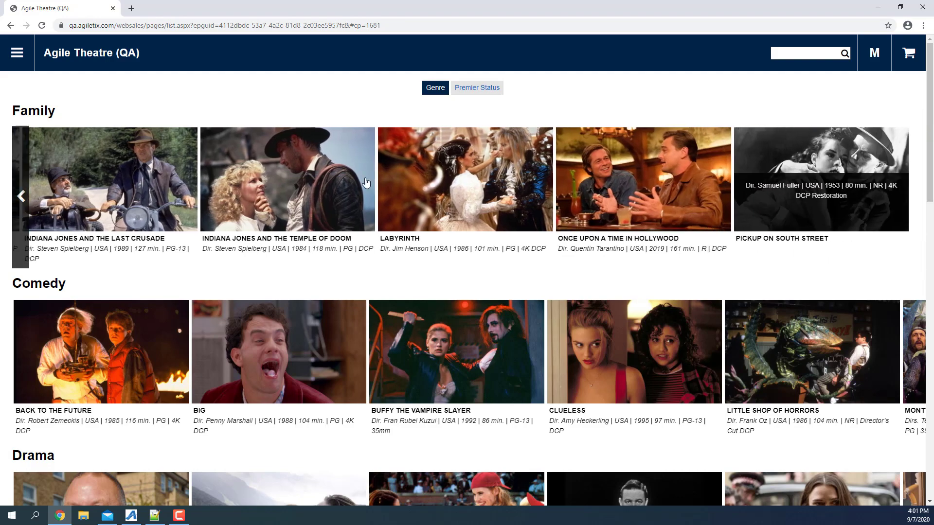
click(23, 190)
click(24, 190)
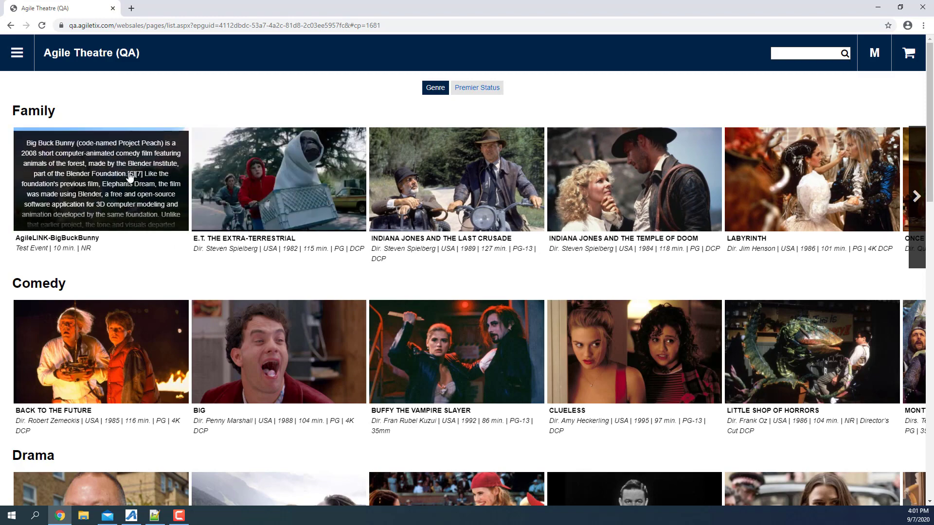
click(130, 176)
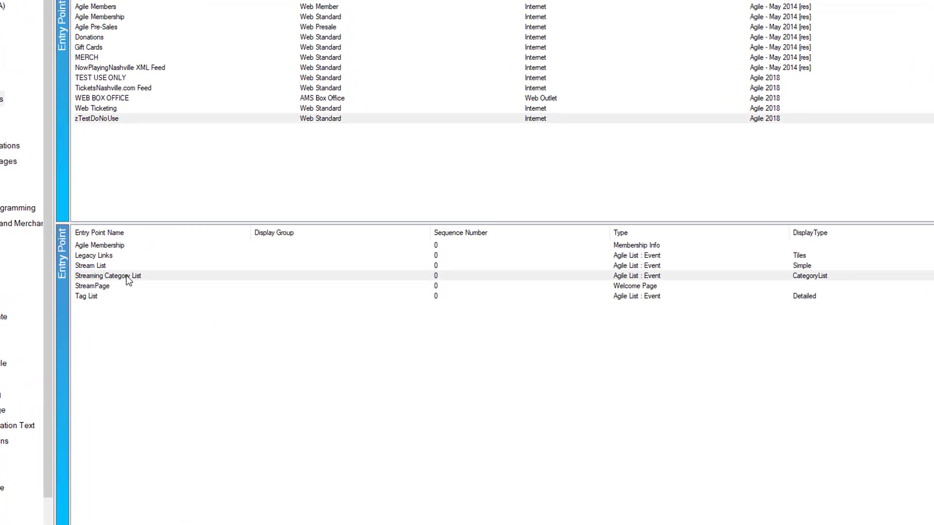
- Open the Streaming Category List entry point's properties and review its display type and list details
right_click(126, 275)
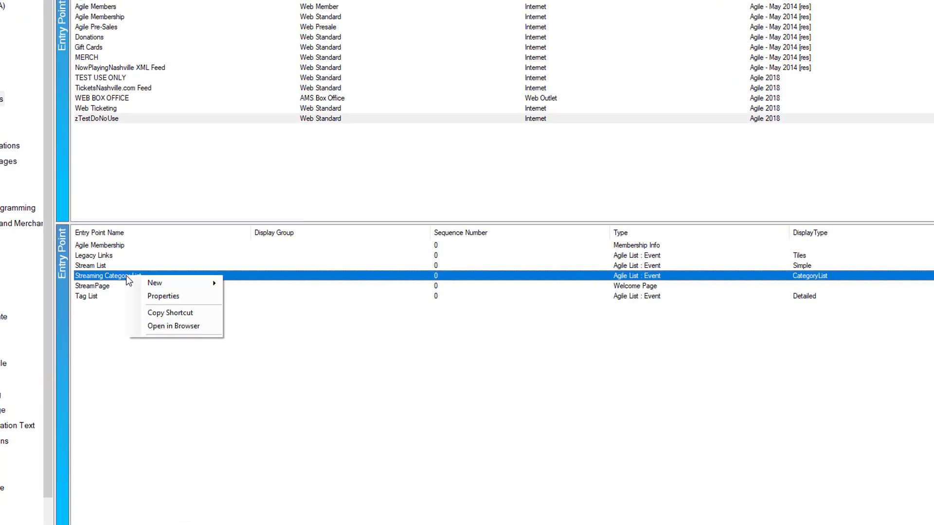
click(164, 297)
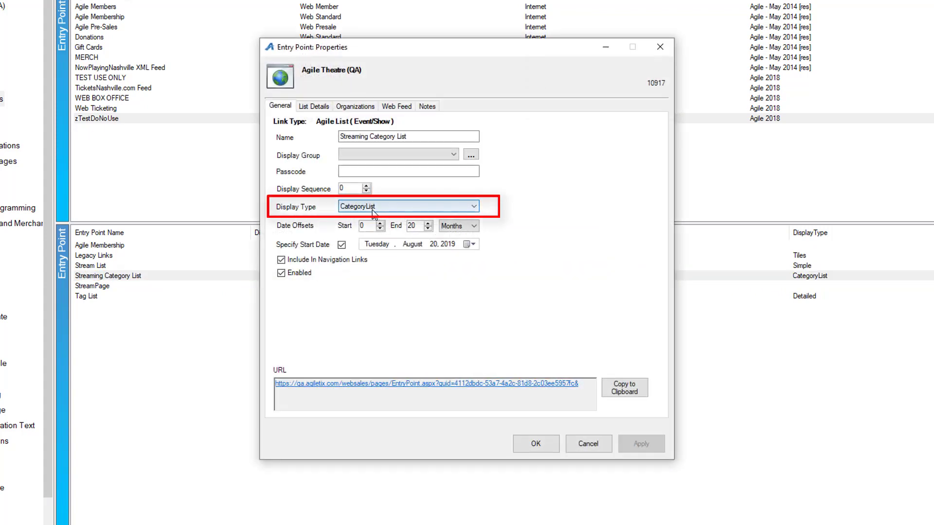
click(325, 107)
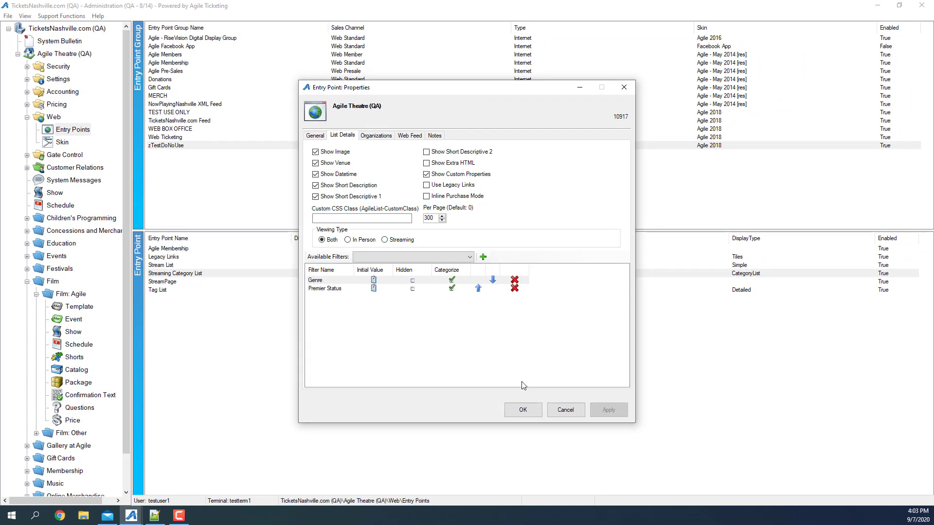
- Close the entry point's properties and open the Genre custom property from the Agile Theatre settings
click(525, 410)
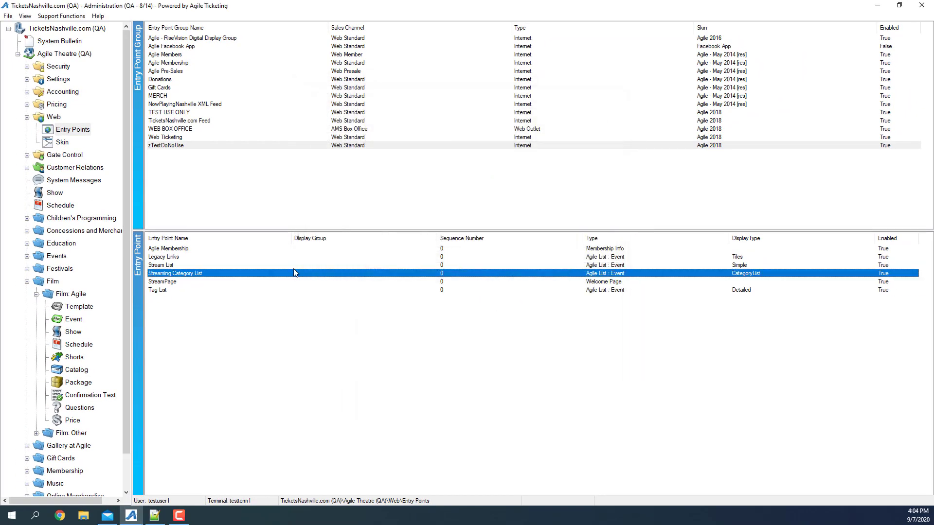
click(56, 88)
double_click(57, 80)
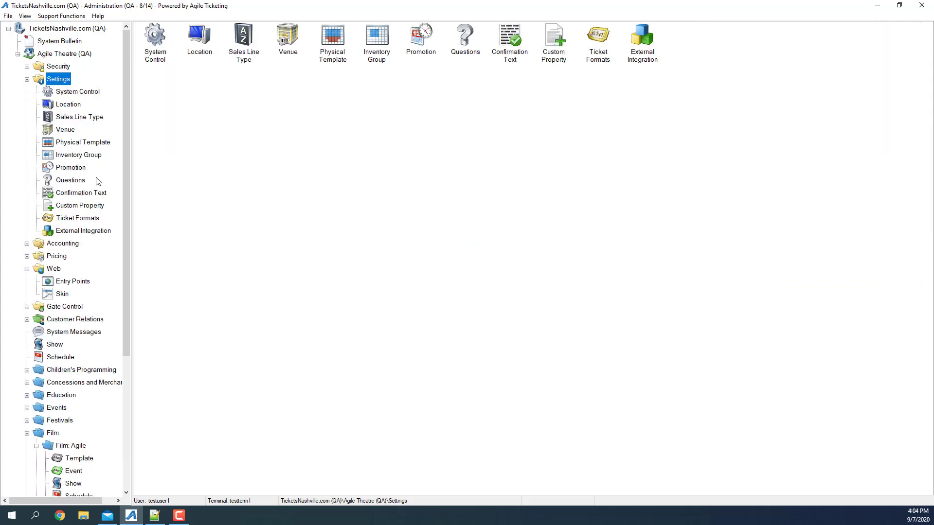
click(75, 206)
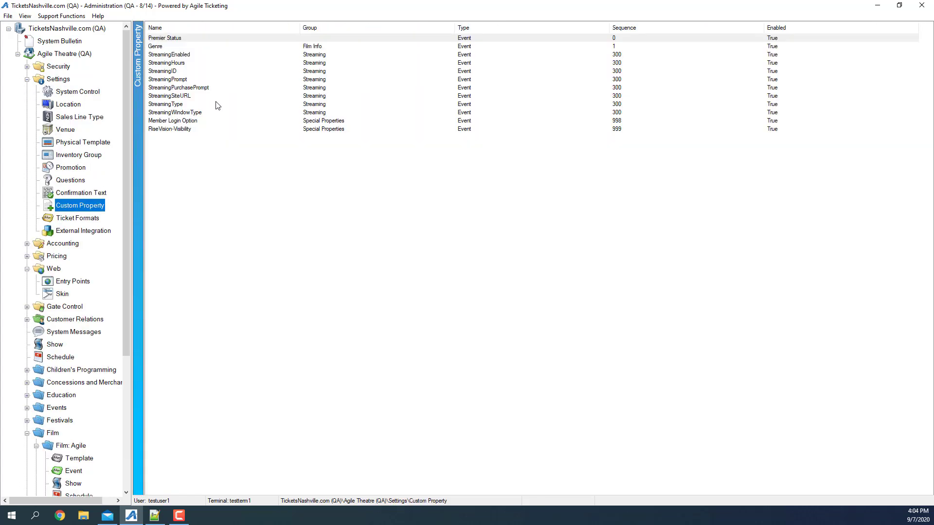
click(166, 47)
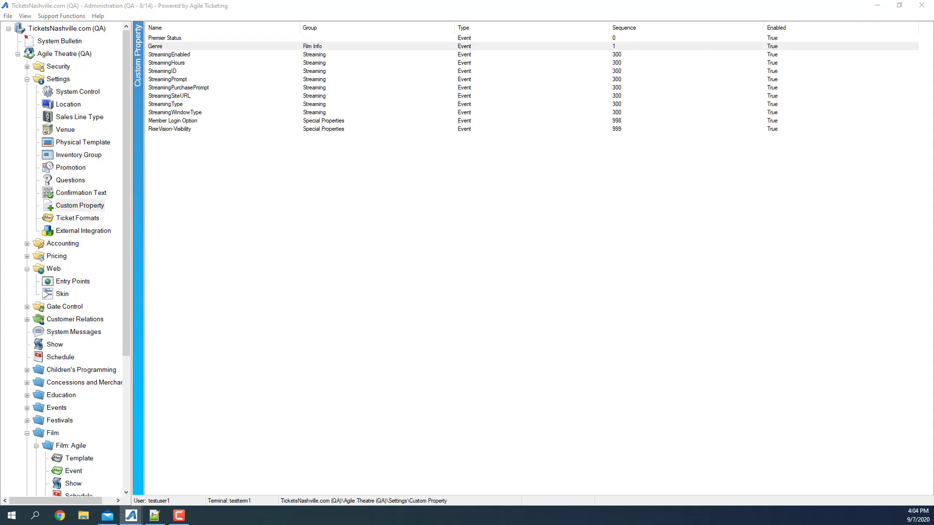
drag(881, 167, 545, 138)
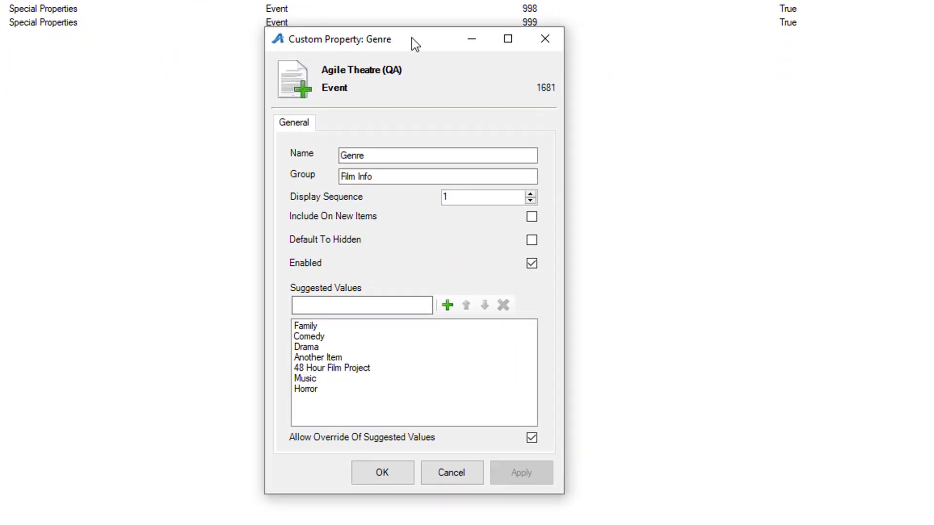
- Reorder Genre's suggested values so Comedy comes first, followed by Drama and Family, and save the property
click(430, 325)
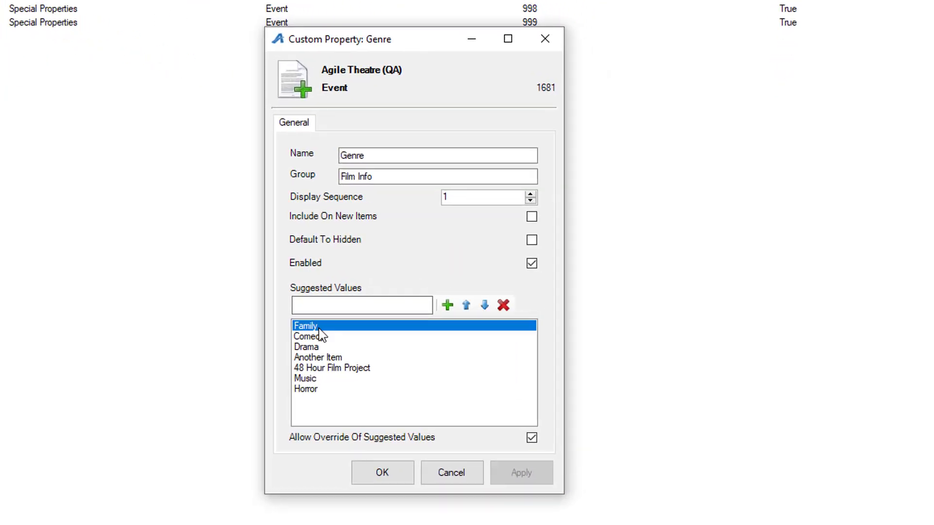
click(483, 306)
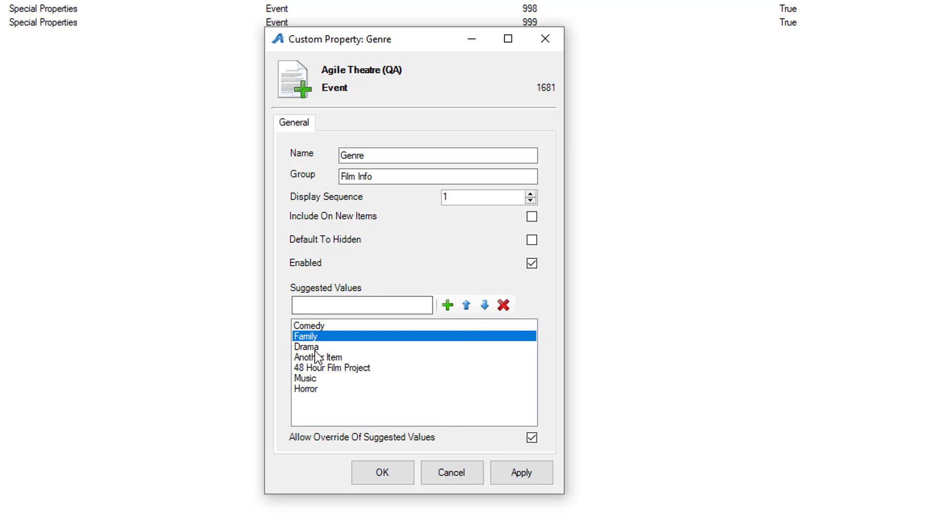
click(315, 349)
click(466, 305)
click(522, 473)
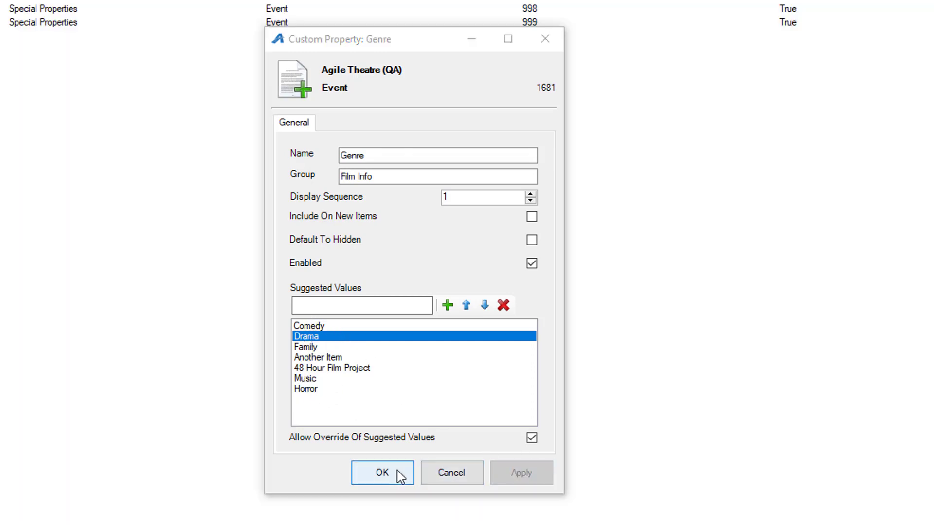
click(401, 475)
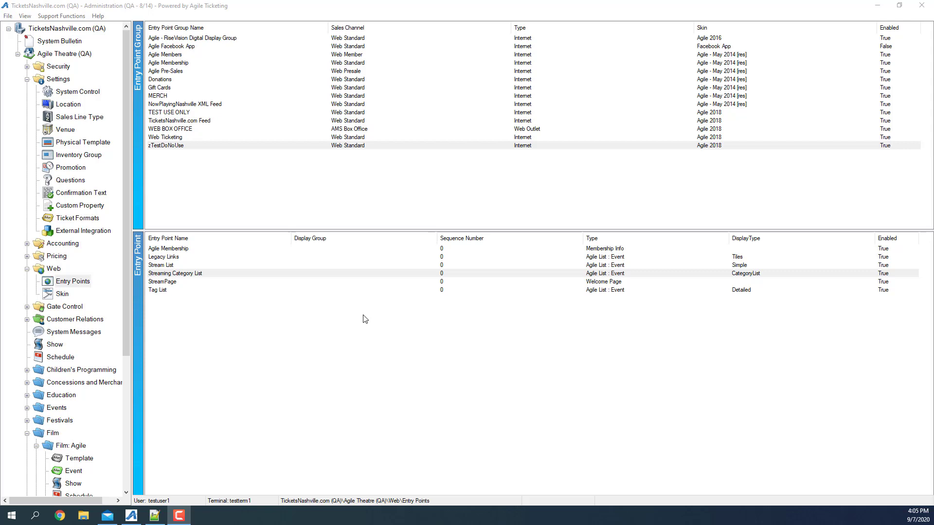
- Open the Tag List entry point in the browser and filter its shows by the Comedy genre
click(172, 292)
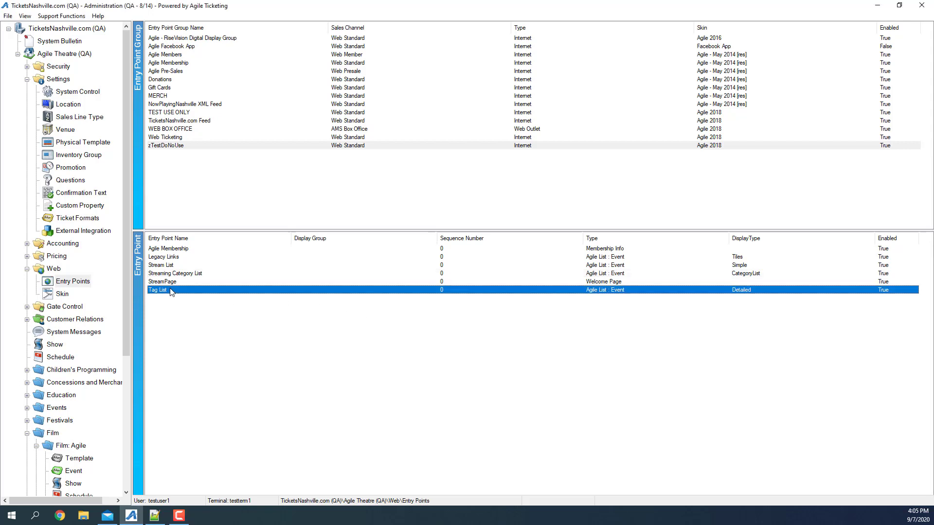
right_click(171, 292)
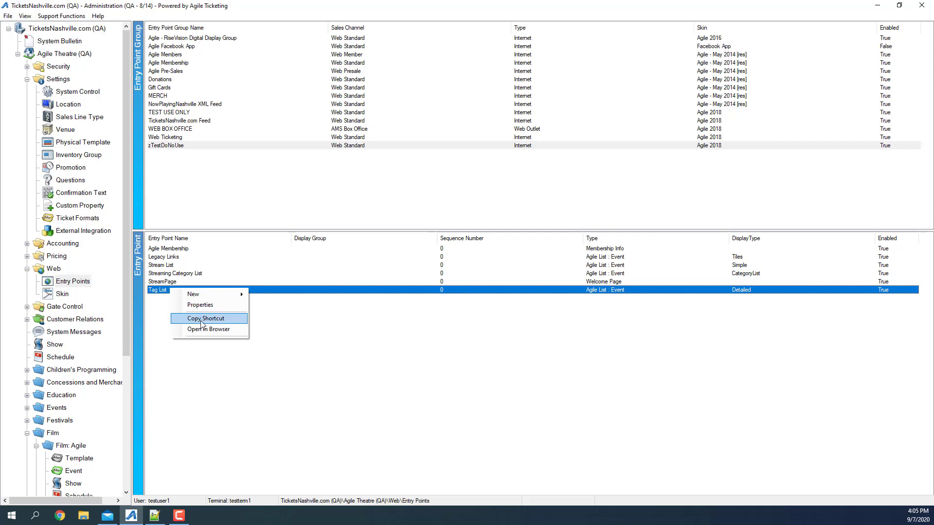
click(210, 330)
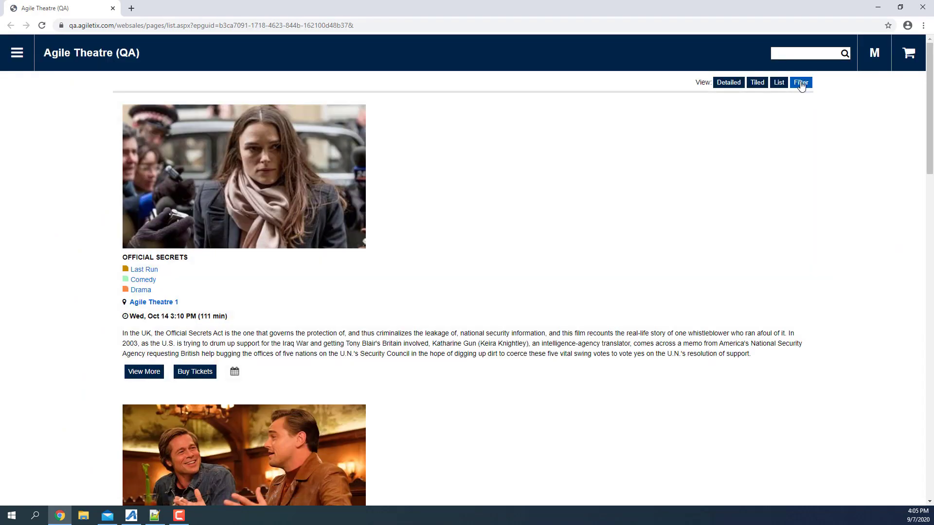
click(800, 82)
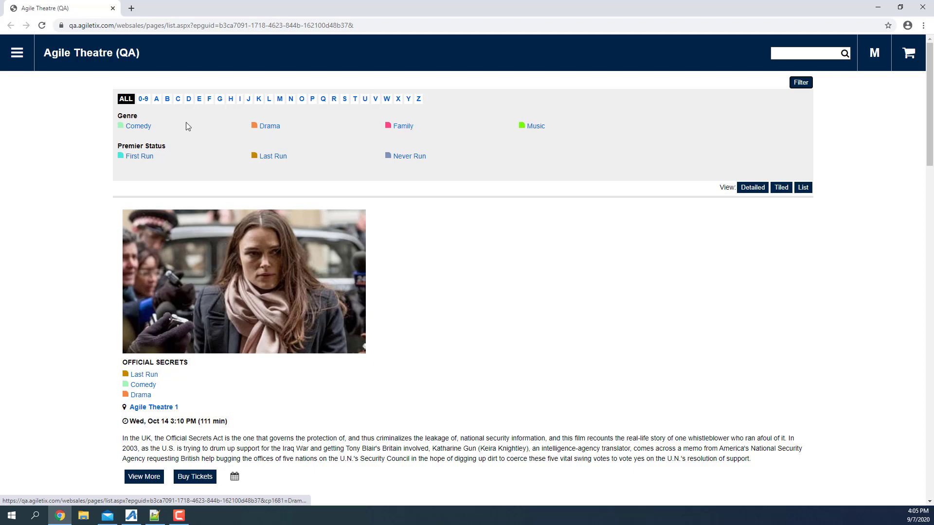
click(140, 127)
scroll(327, 325, down, 7)
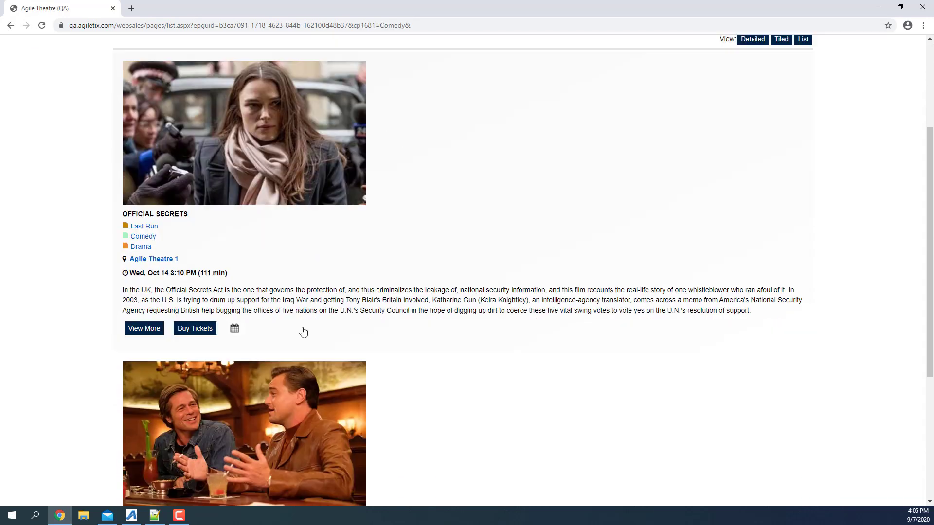
scroll(327, 326, up, 7)
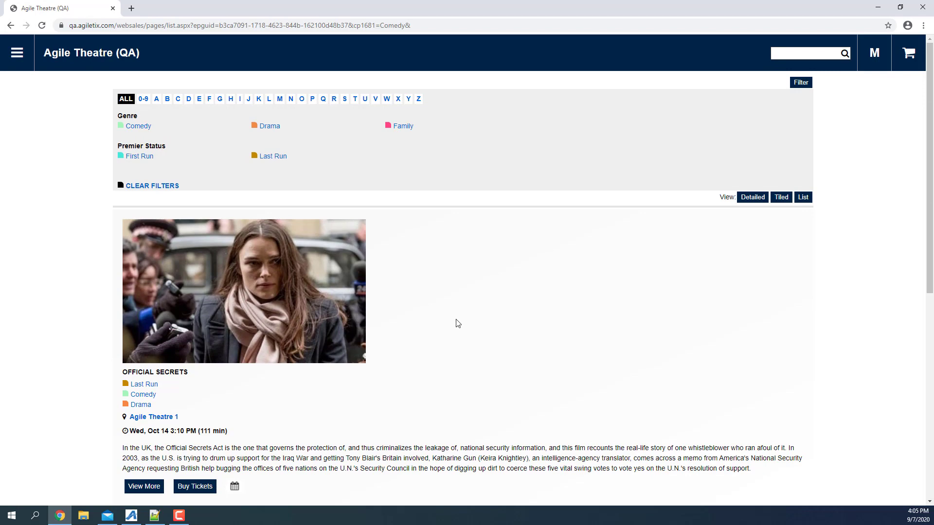
- Switch back to Agile Administration, open the Streaming Category List entry point in the browser, and review the order of its genre rows
key(alt+Tab)
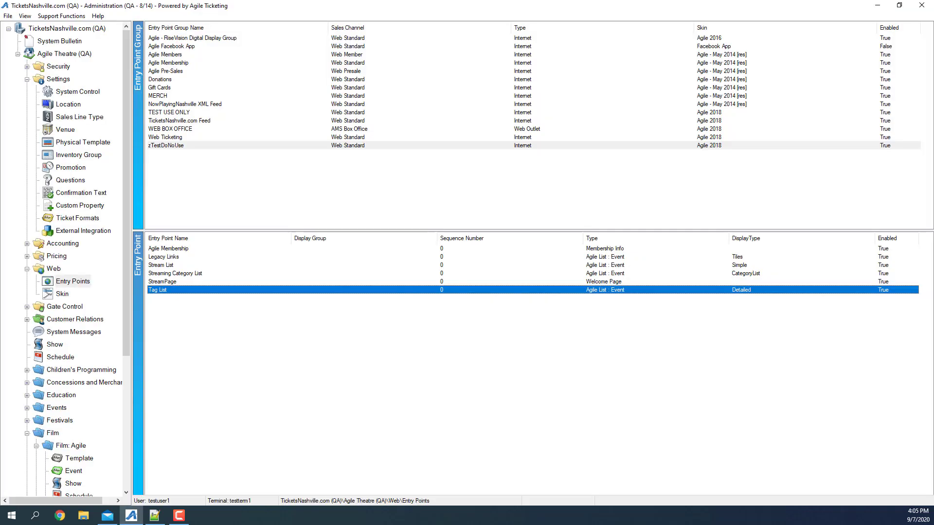
click(184, 274)
right_click(185, 276)
click(229, 315)
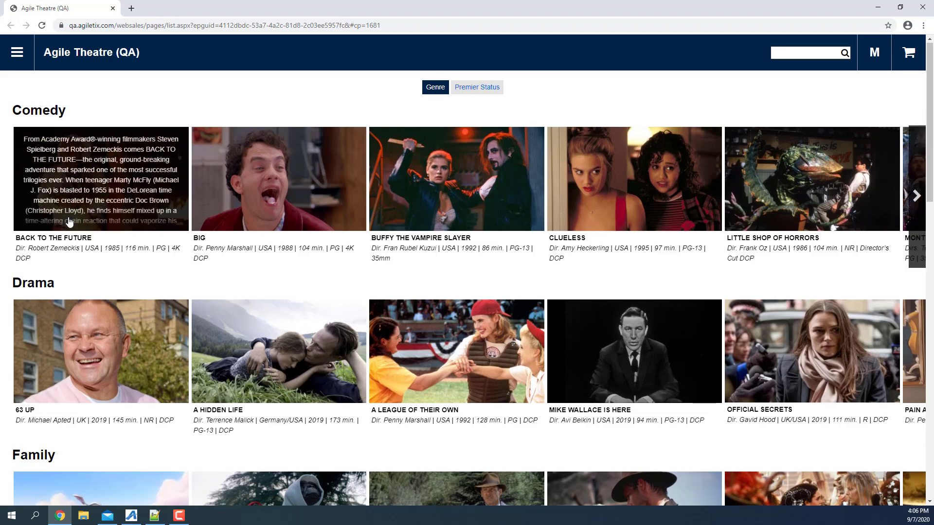
scroll(103, 297, down, 3)
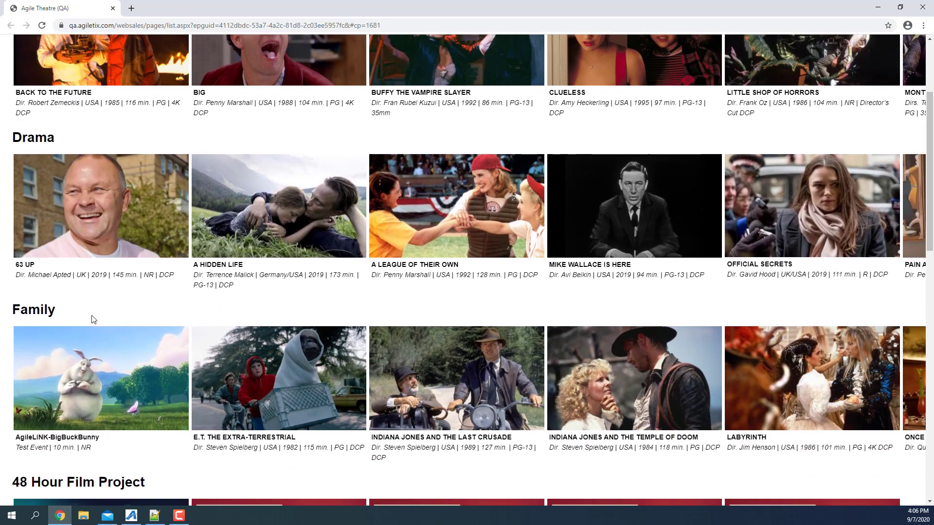
- View AgileLINK-BigBuckBunny from the Family row, choose to watch it now, and review its streaming page
click(95, 369)
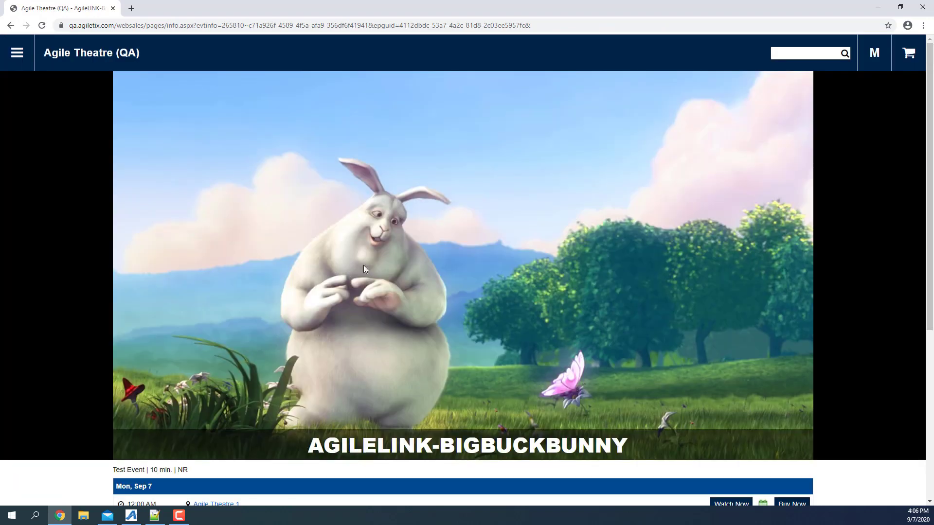
scroll(551, 330, down, 3)
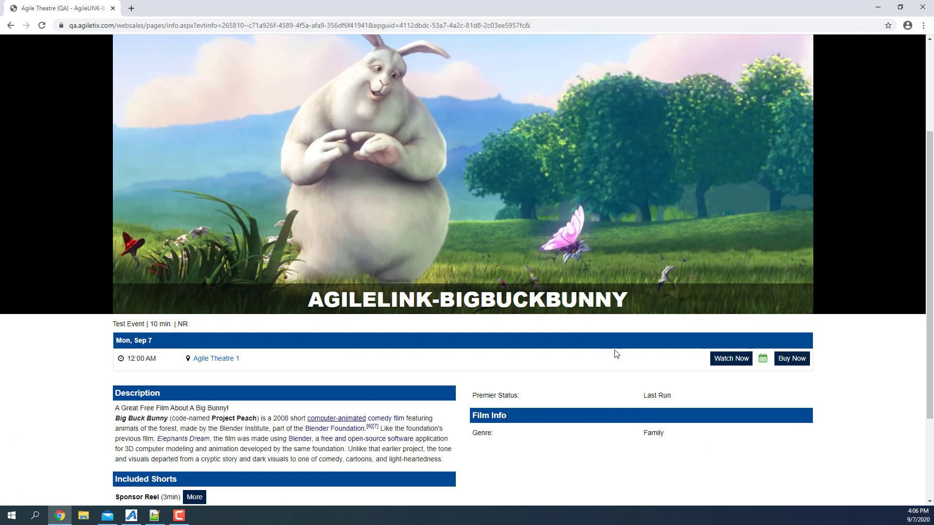
click(721, 361)
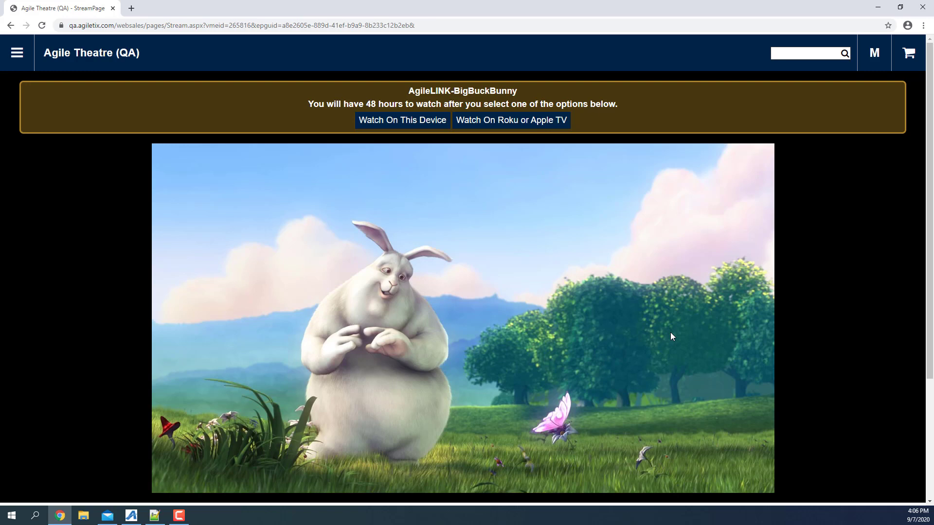
scroll(671, 335, down, 1)
scroll(671, 332, up, 1)
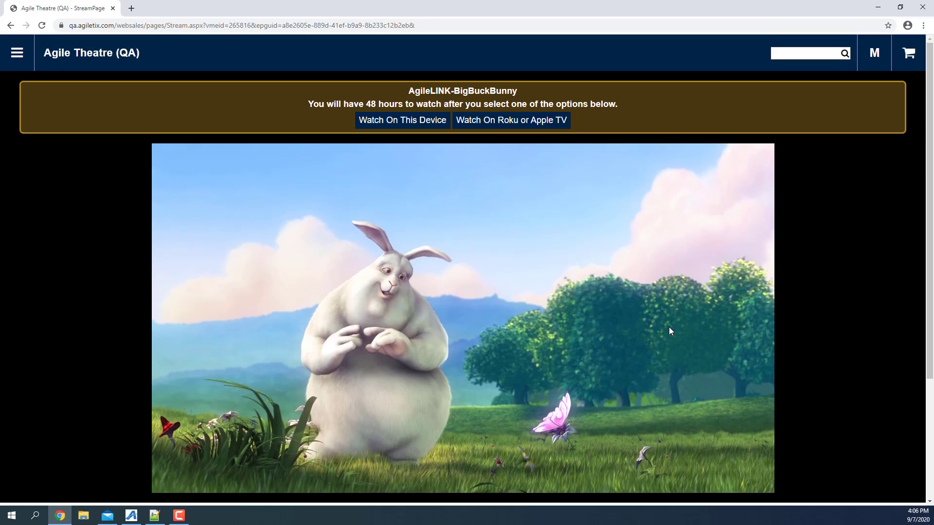